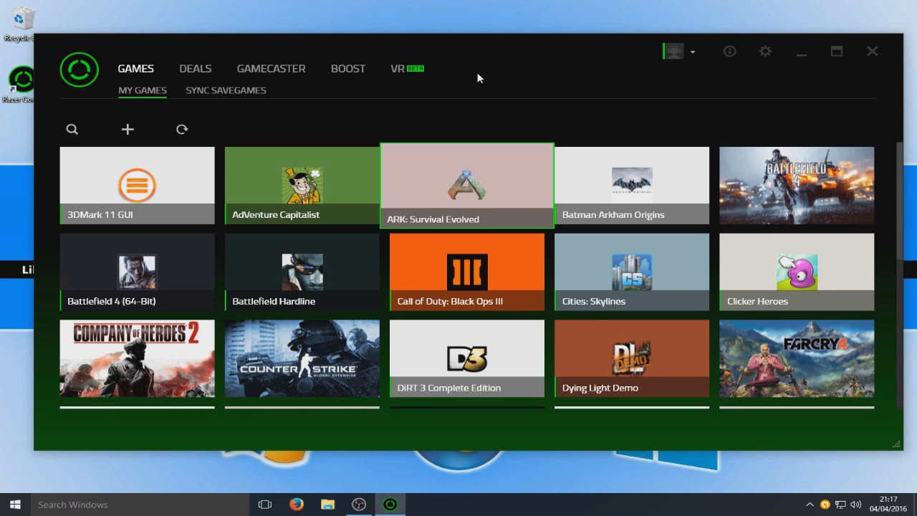
Look through the My Games library, and browse the featured game deals down to the popular titles.
left_click_drag(517, 60, 514, 72)
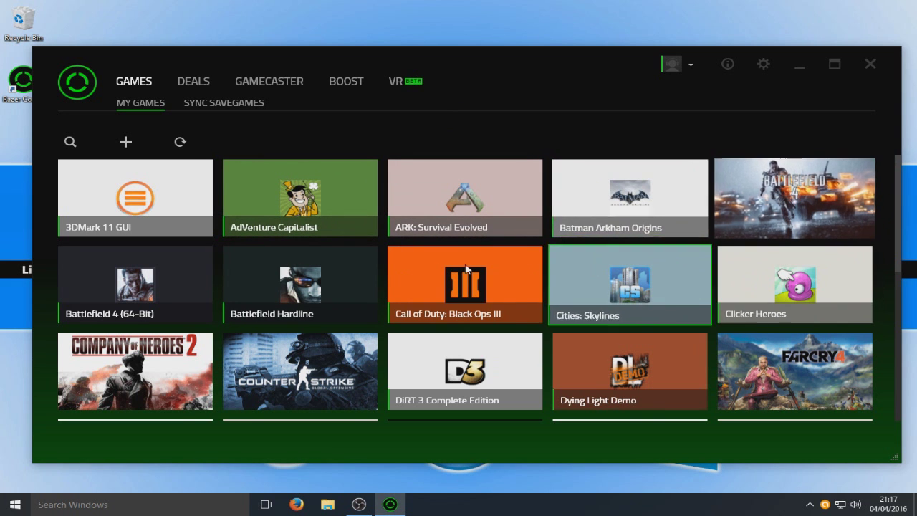
scroll(573, 301, "down", 10)
scroll(250, 318, "up", 8)
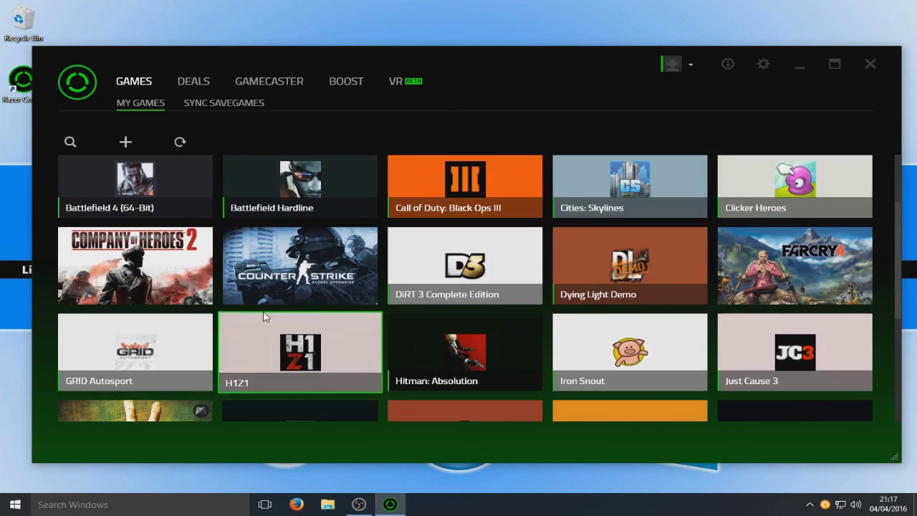
scroll(251, 318, "up", 3)
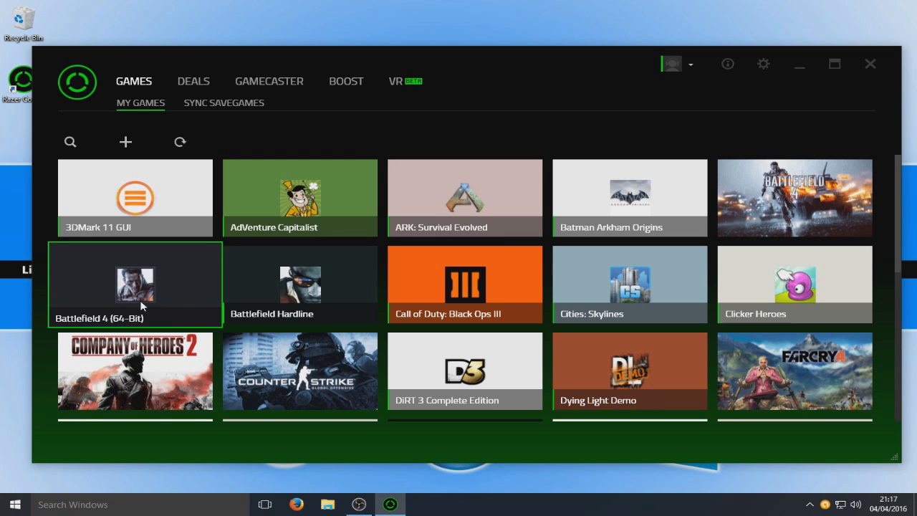
left_click(203, 82)
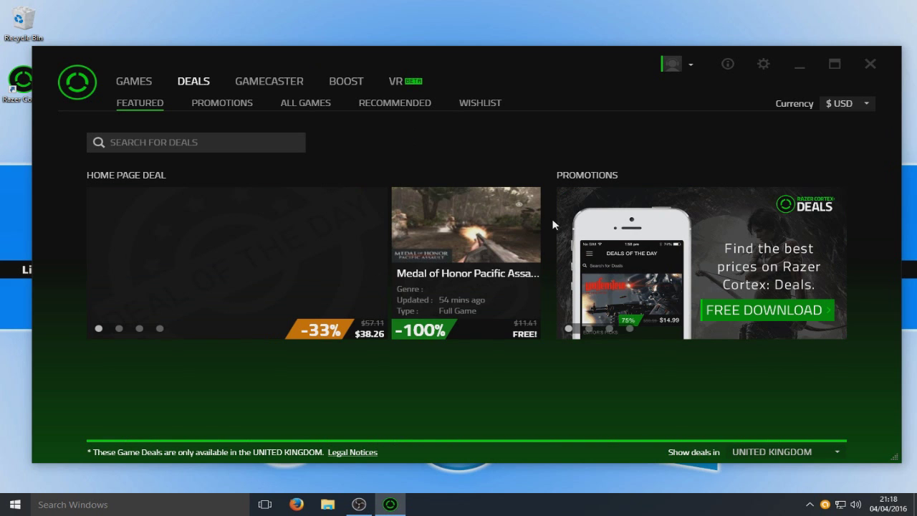
scroll(416, 284, "down", 5)
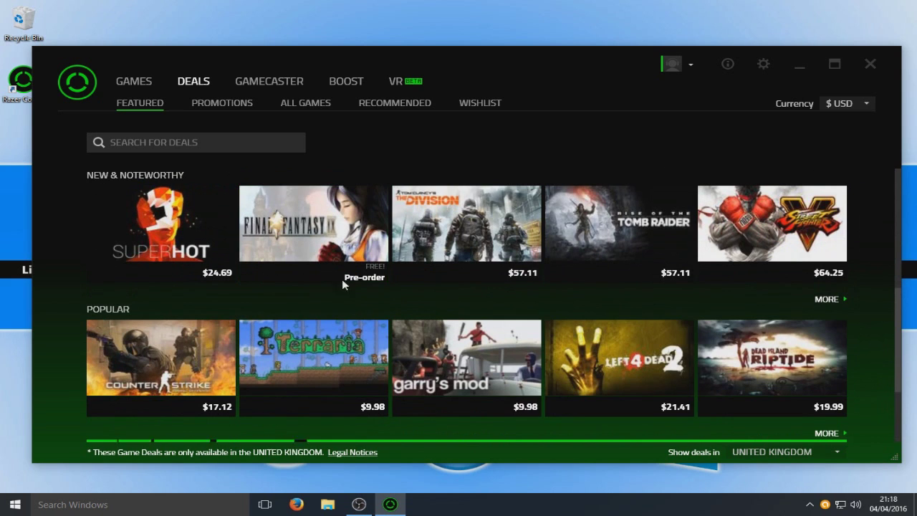
Review Gamecaster's in-game settings, recorded media and shortcut keys.
left_click(288, 84)
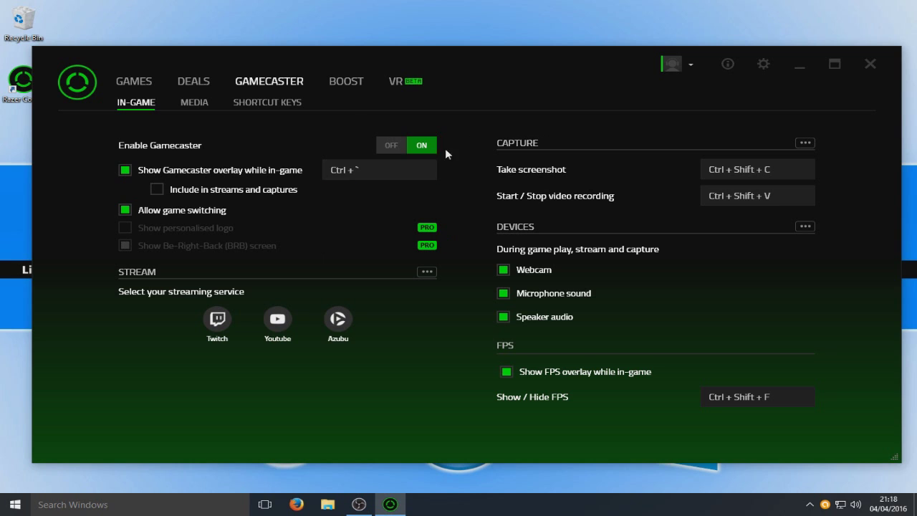
left_click(194, 103)
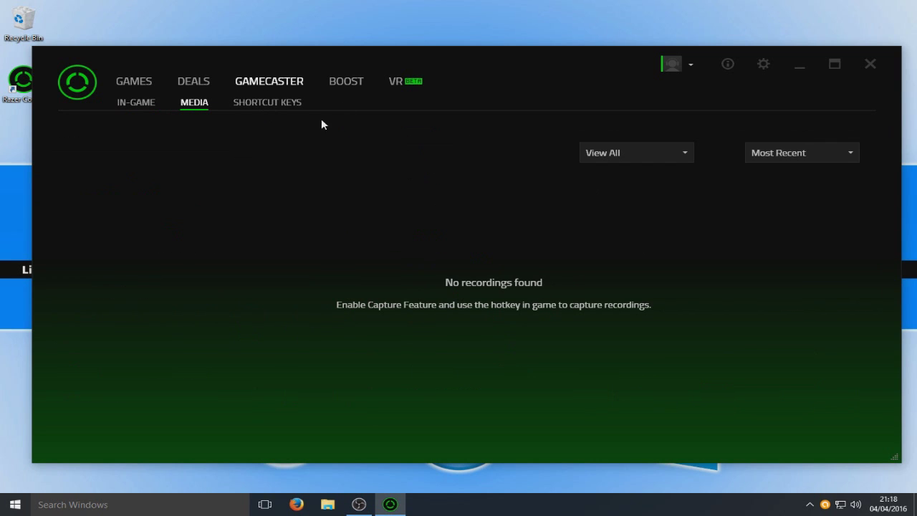
left_click(283, 104)
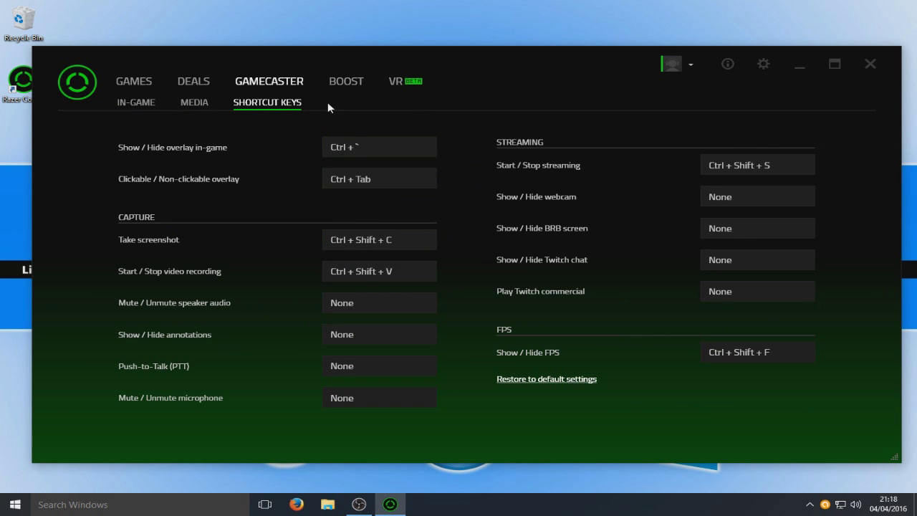
Open the Boost settings and examine the list of processes that can be terminated during Boost.
left_click(343, 83)
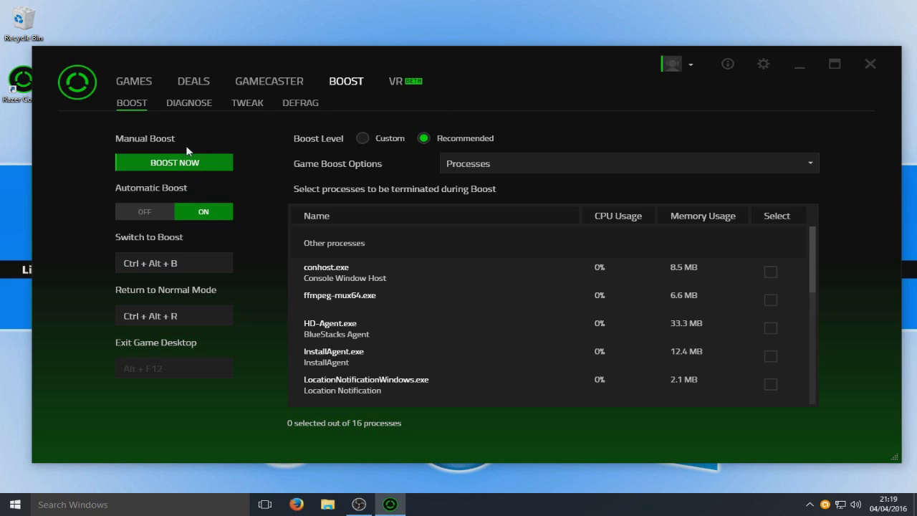
left_click(178, 169)
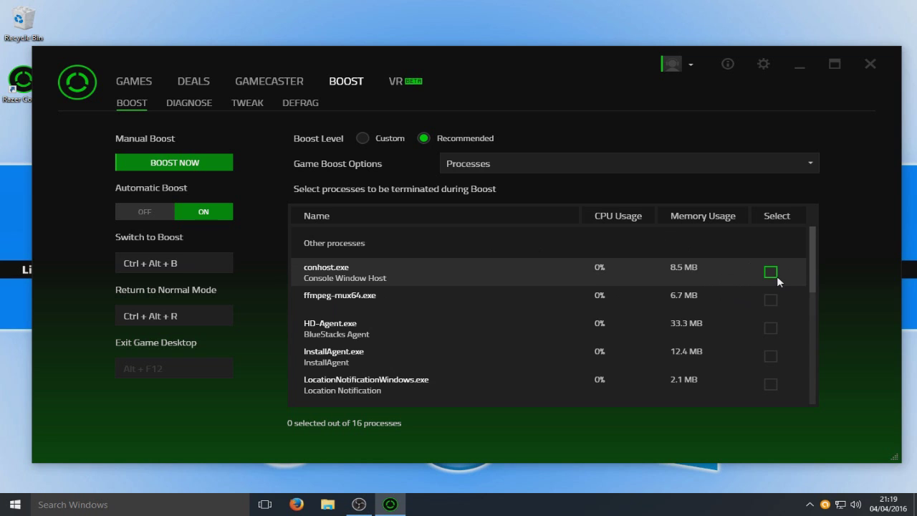
scroll(777, 278, "down", 6)
scroll(778, 279, "down", 2)
scroll(779, 277, "up", 1)
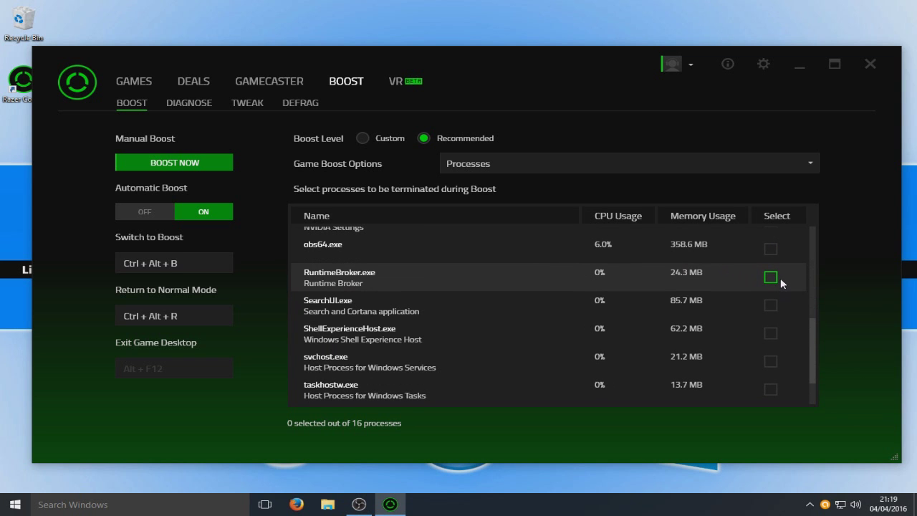
scroll(781, 280, "up", 4)
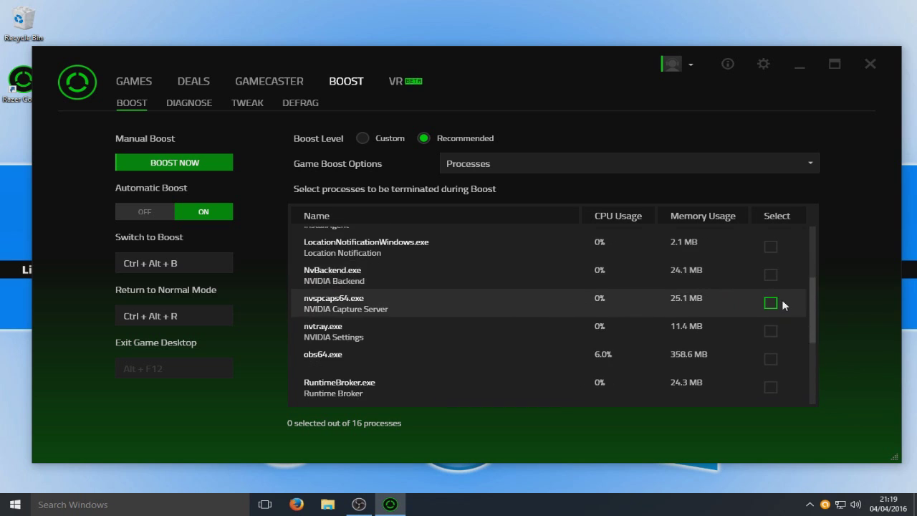
scroll(784, 301, "up", 4)
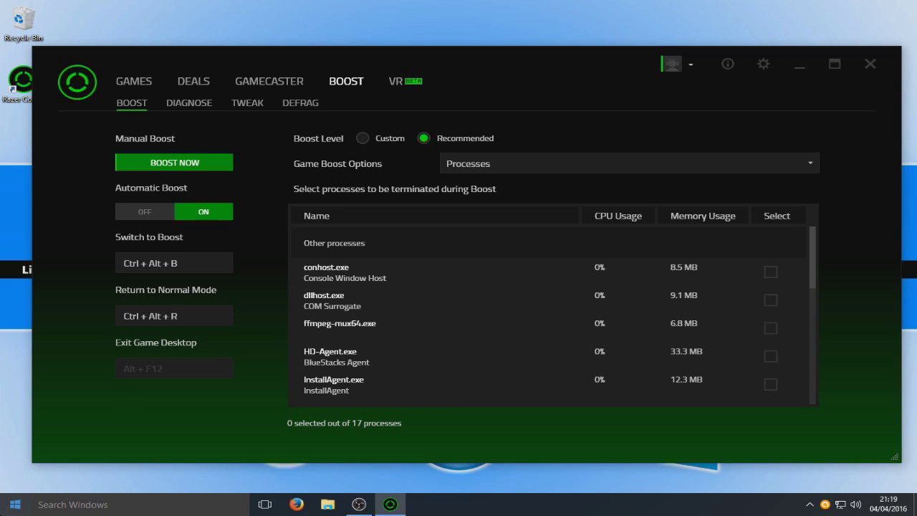
Open Task Manager in its detailed view and select the BlueStacks Agent background process.
right_click(15, 505)
left_click(43, 428)
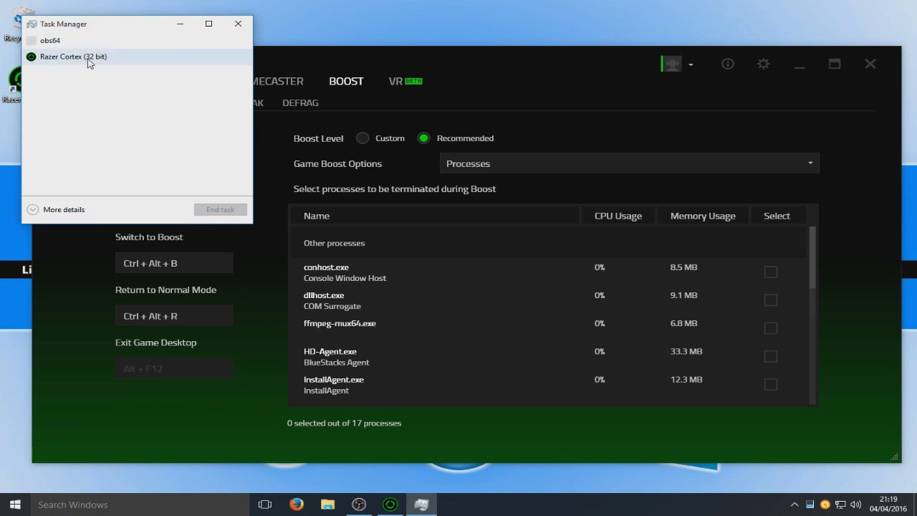
left_click(56, 210)
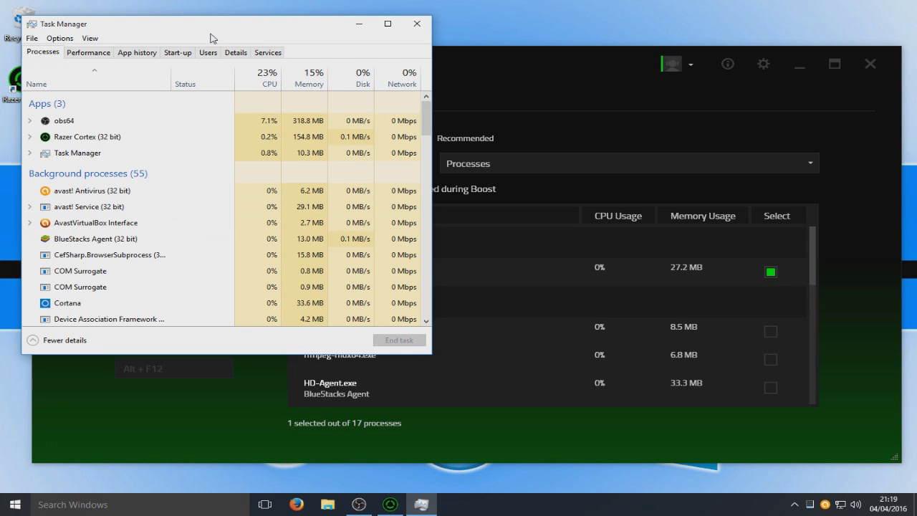
left_click_drag(212, 27, 200, 36)
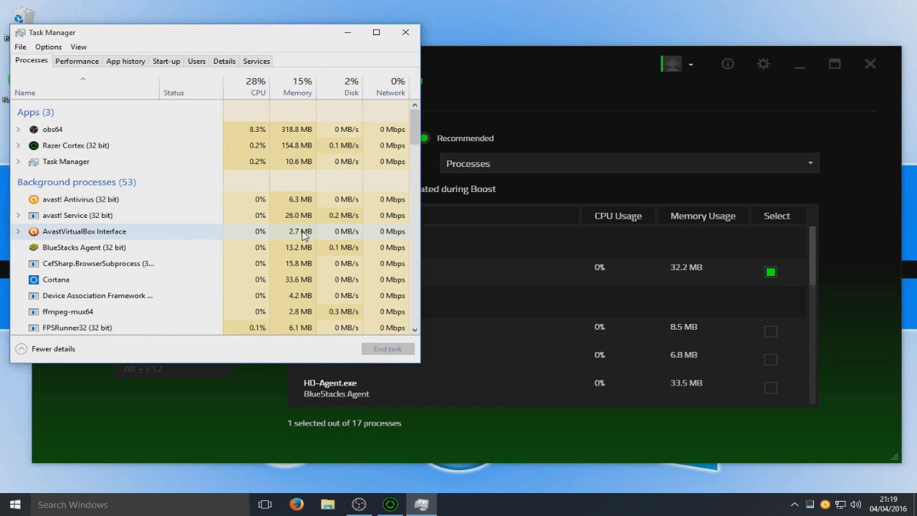
scroll(299, 233, "down", 1)
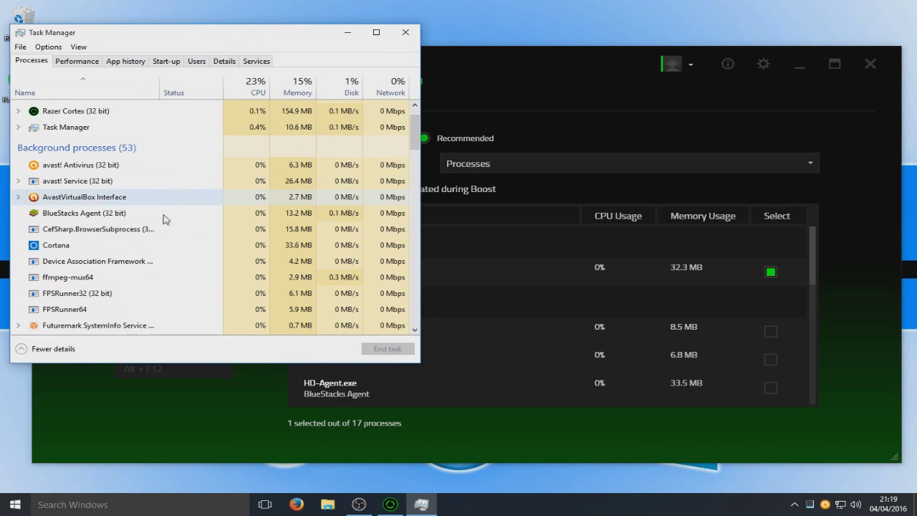
scroll(148, 246, "down", 1)
left_click(98, 199)
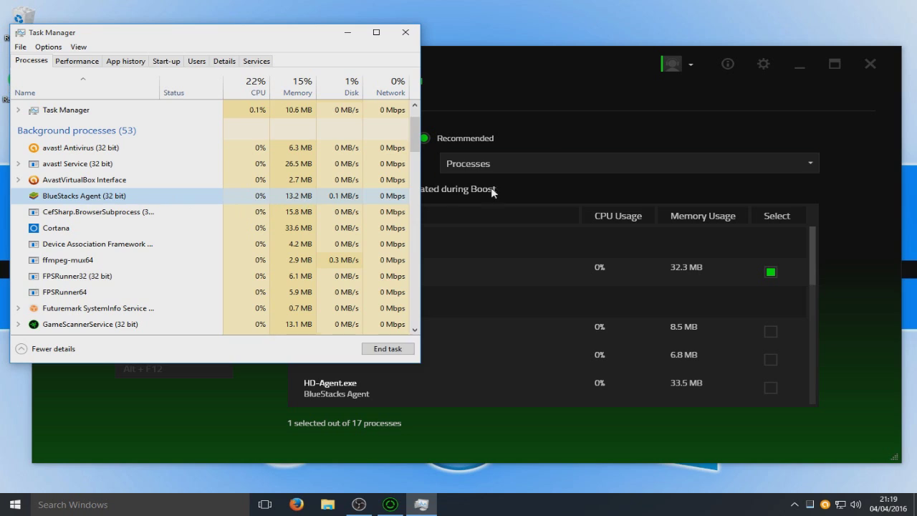
Switch to Razer Cortex to check HD-Agent.exe's memory usage, and return to Task Manager for comparison.
left_click(566, 65)
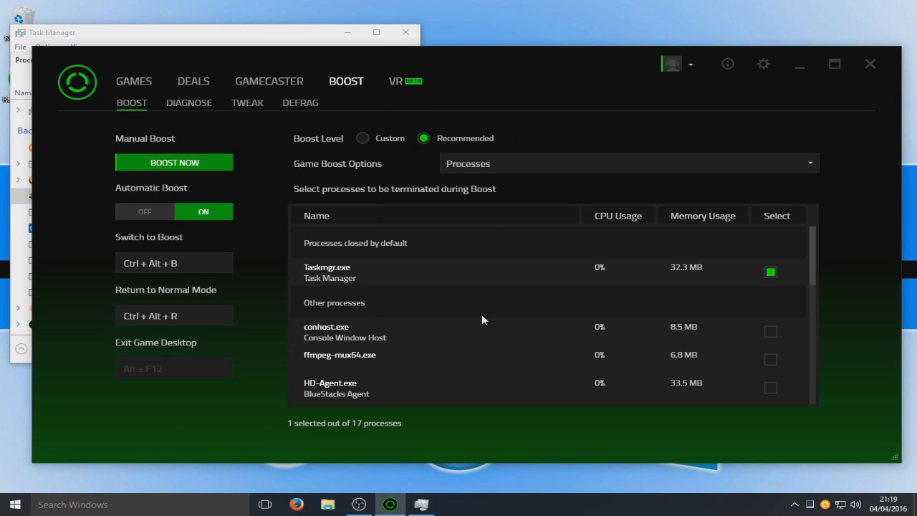
scroll(481, 318, "down", 2)
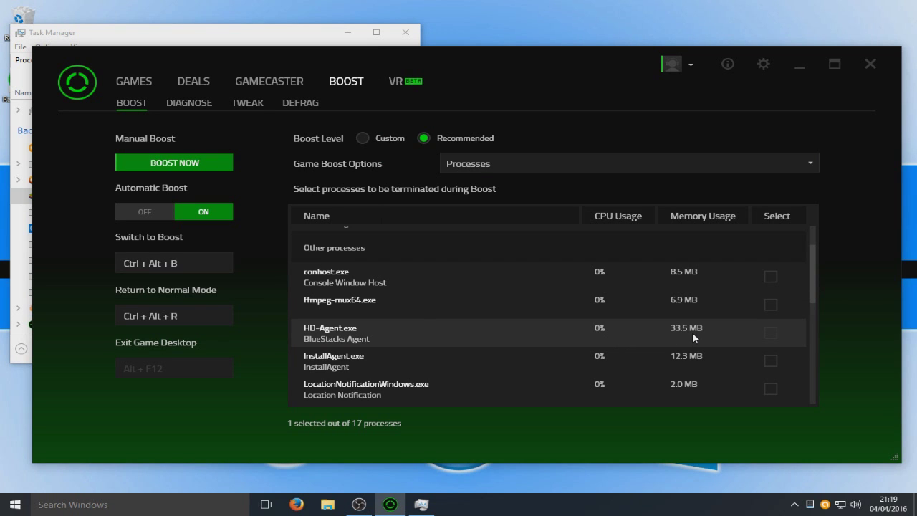
left_click(187, 32)
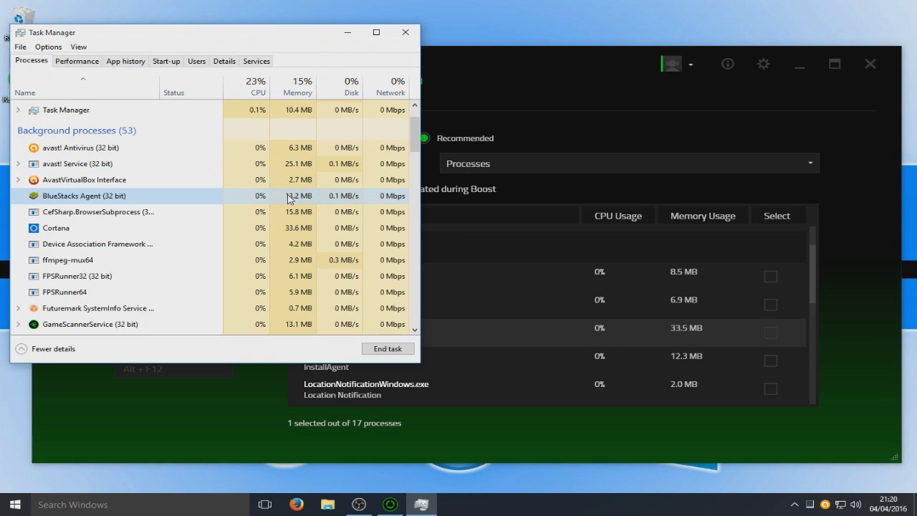
Examine Task Manager's background and Windows processes through to the end, and return to the start of the list.
scroll(247, 281, "down", 2)
scroll(247, 282, "down", 5)
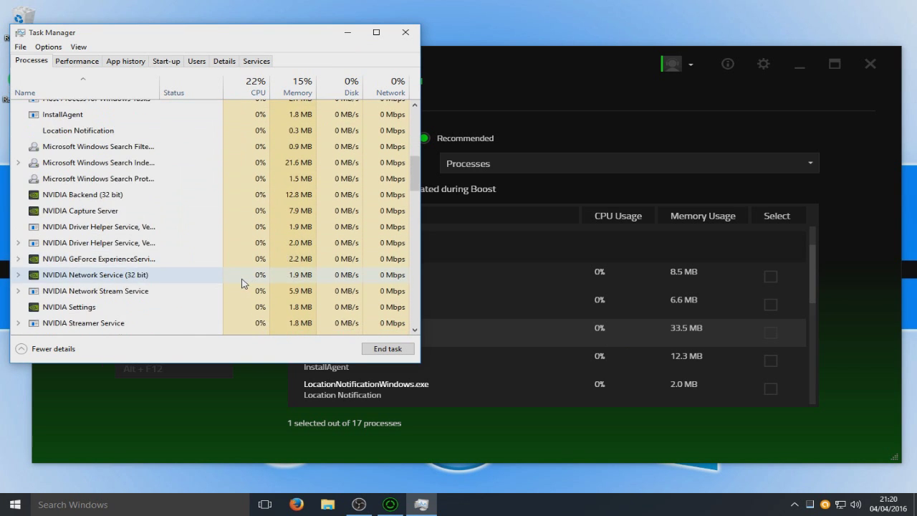
scroll(242, 283, "down", 4)
scroll(239, 285, "down", 10)
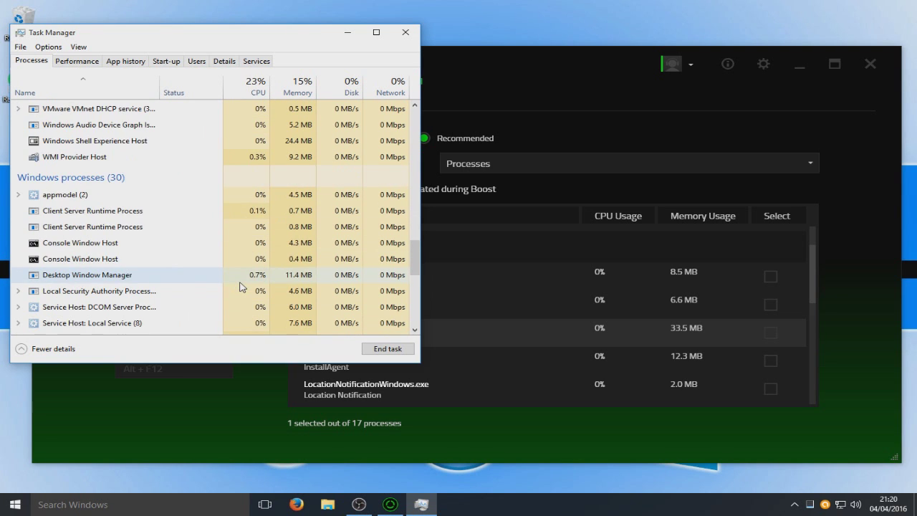
scroll(245, 283, "down", 1)
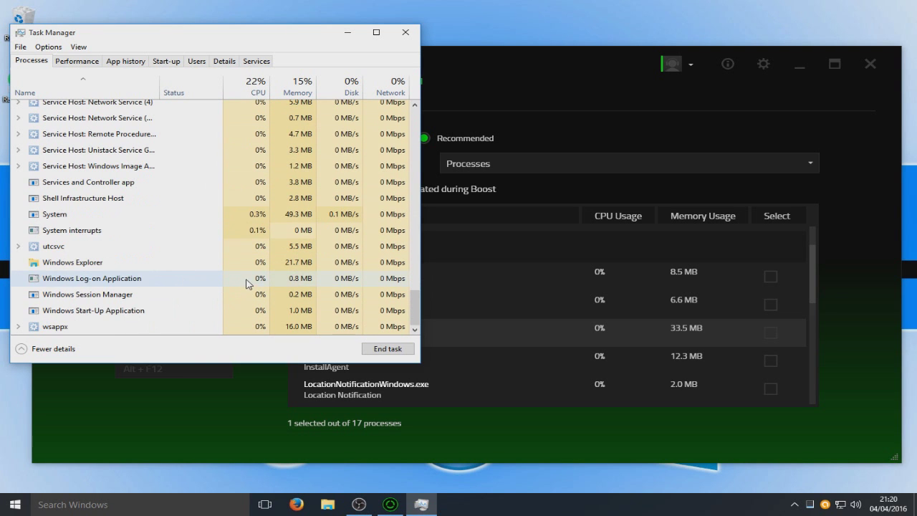
left_click_drag(414, 307, 407, 122)
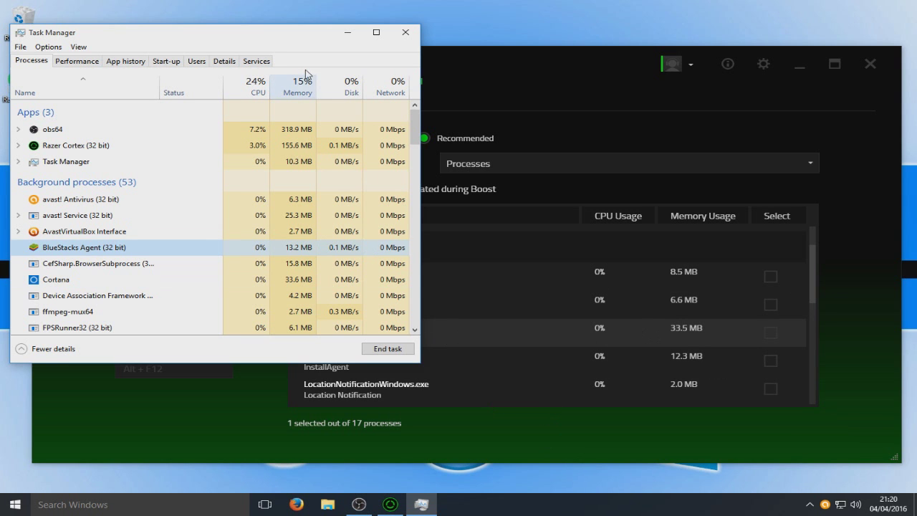
Switch to Razer Cortex and examine the other processes offered for termination, including the NVIDIA entries.
left_click(526, 267)
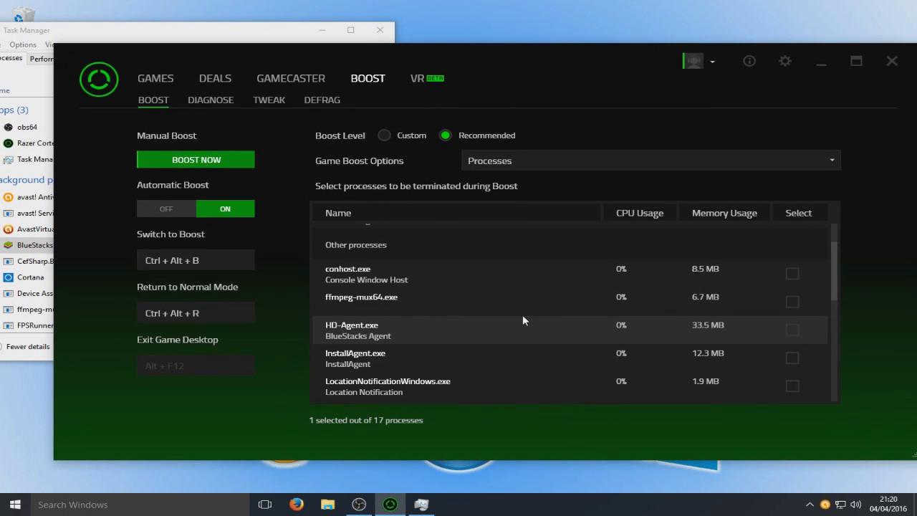
scroll(491, 366, "down", 3)
scroll(488, 359, "down", 4)
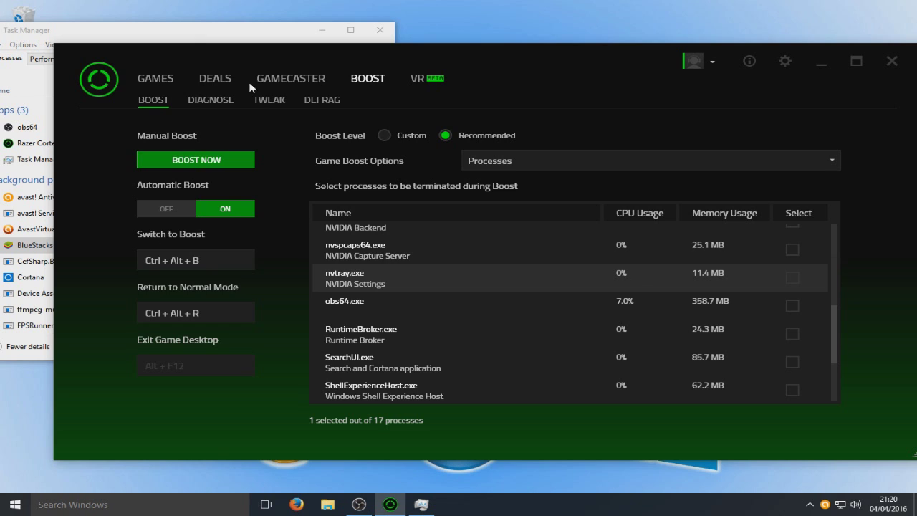
Switch back to Task Manager and check which of its running processes are missing from the Boost list.
left_click(206, 36)
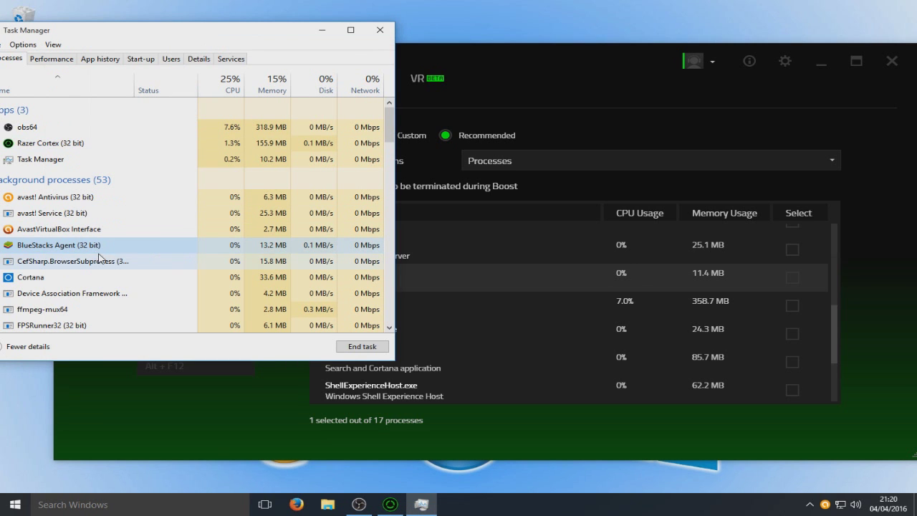
scroll(86, 266, "down", 1)
scroll(84, 271, "down", 1)
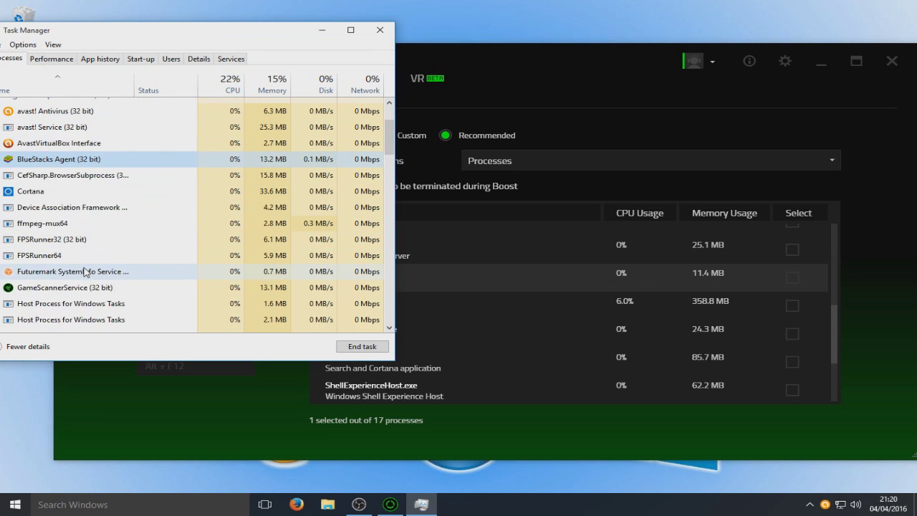
scroll(83, 271, "down", 2)
scroll(84, 270, "down", 4)
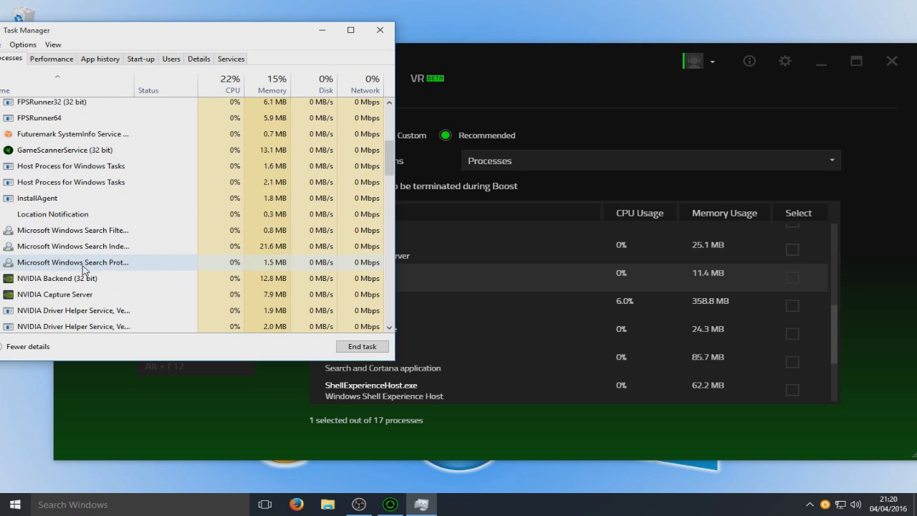
scroll(84, 276, "down", 3)
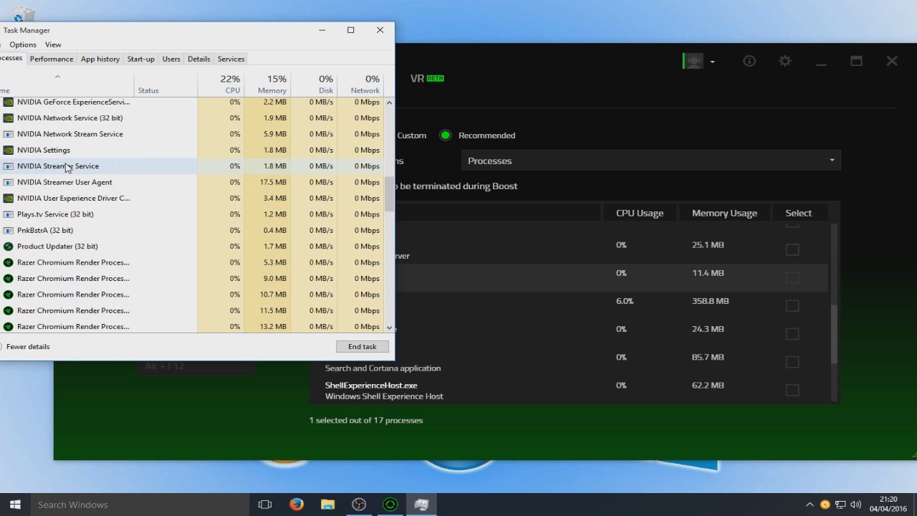
scroll(86, 237, "down", 5)
scroll(89, 278, "down", 1)
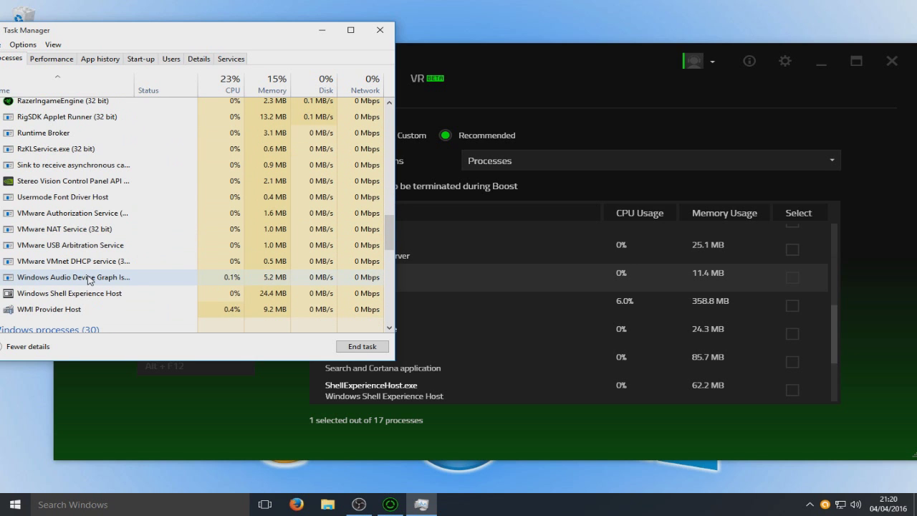
scroll(101, 229, "down", 10)
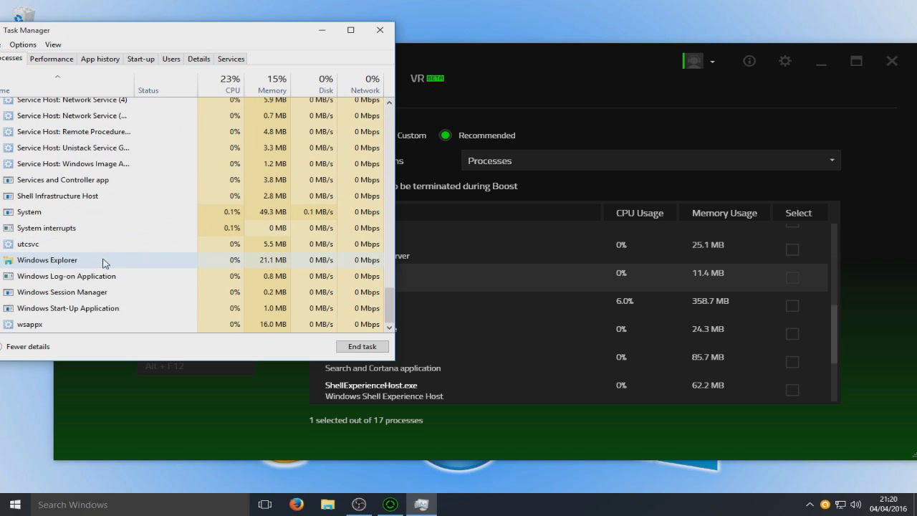
scroll(104, 257, "up", 15)
scroll(132, 228, "up", 10)
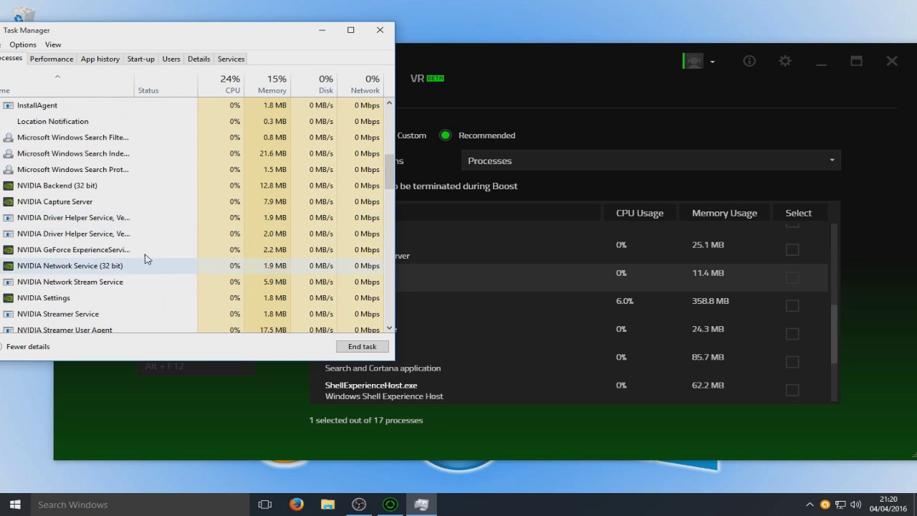
Return to Razer Cortex and examine the remaining entries at the end of the Boost process list.
left_click(476, 323)
scroll(477, 322, "down", 1)
scroll(475, 319, "down", 3)
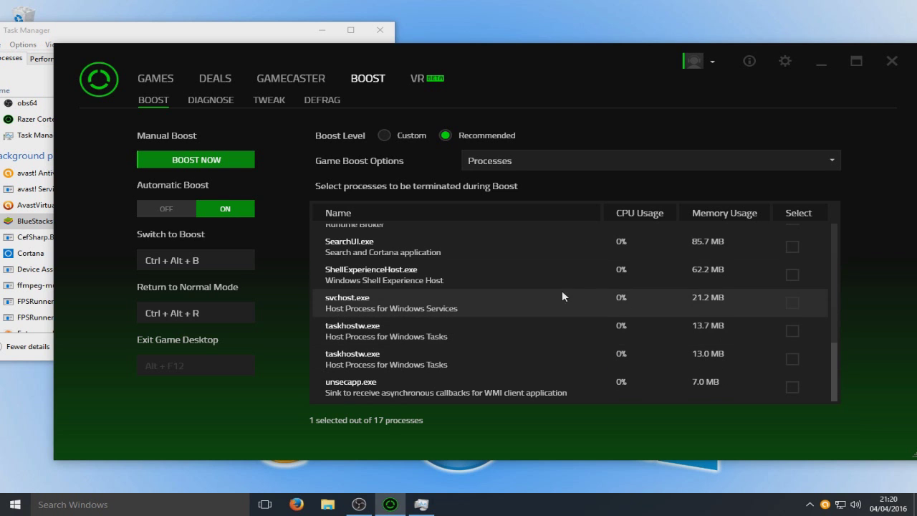
Compare the first processes in the Boost list with the background processes shown in Task Manager.
scroll(710, 322, "up", 10)
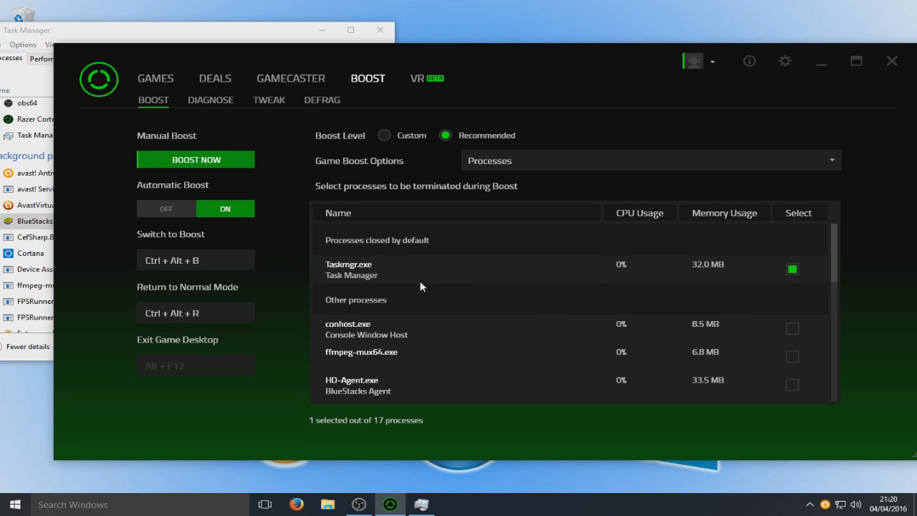
left_click(222, 31)
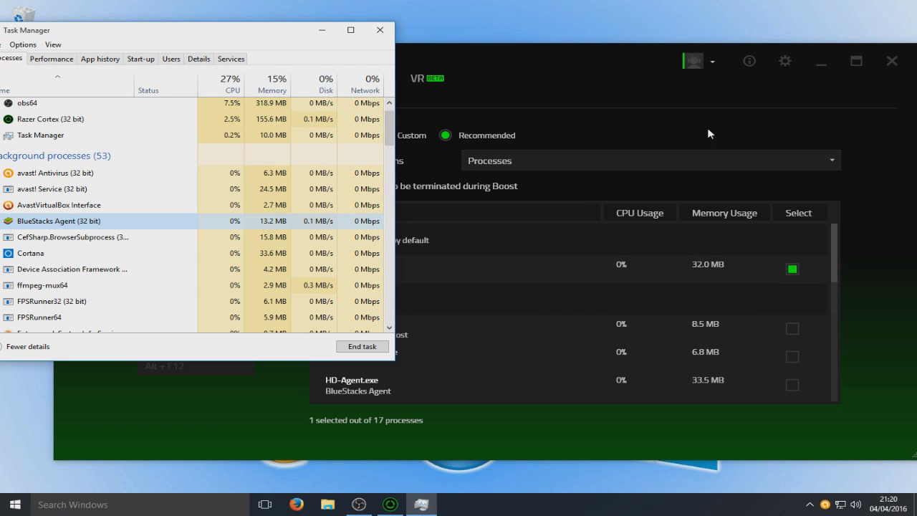
left_click(580, 50)
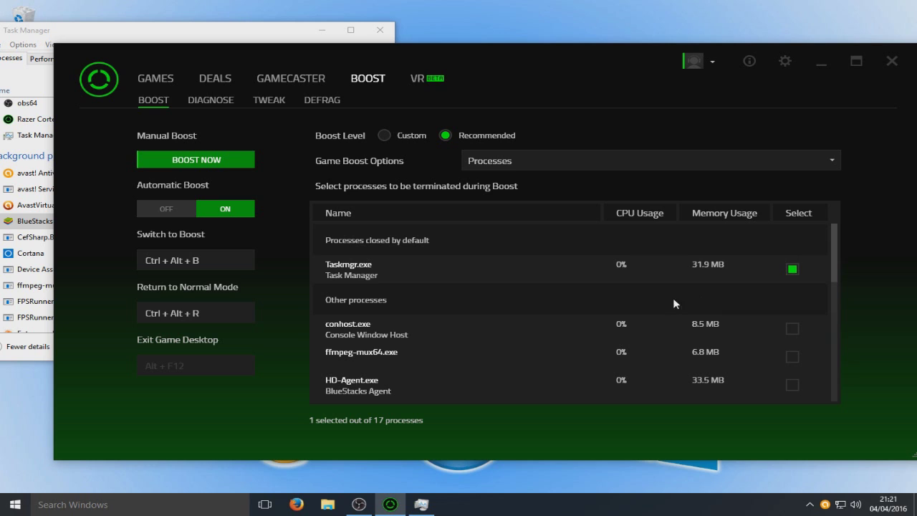
scroll(644, 323, "down", 1)
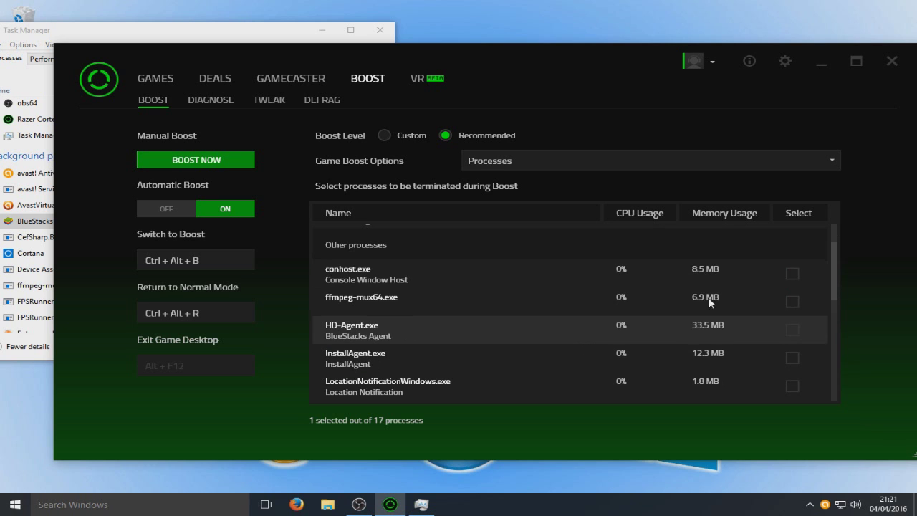
scroll(791, 270, "up", 1)
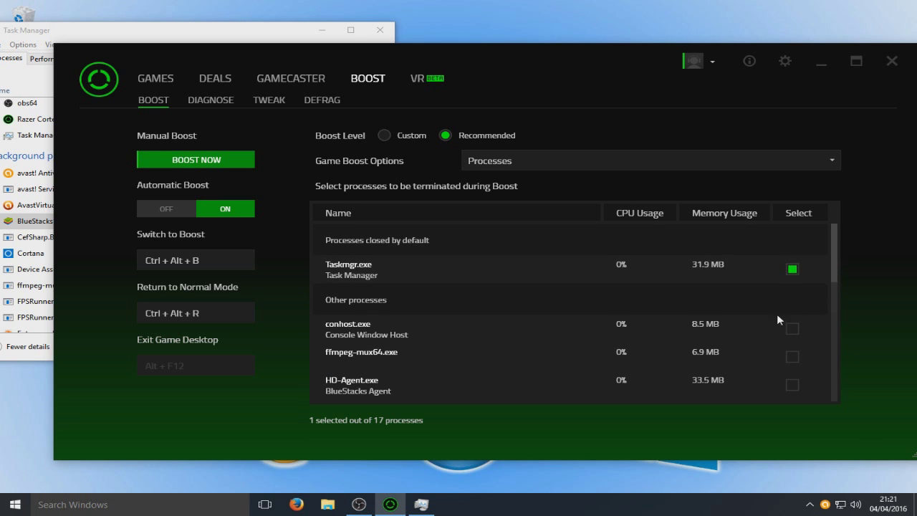
Mark HD-Agent.exe, InstallAgent.exe and LocationNotificationWindows.exe for termination during Boost.
scroll(773, 319, "down", 1)
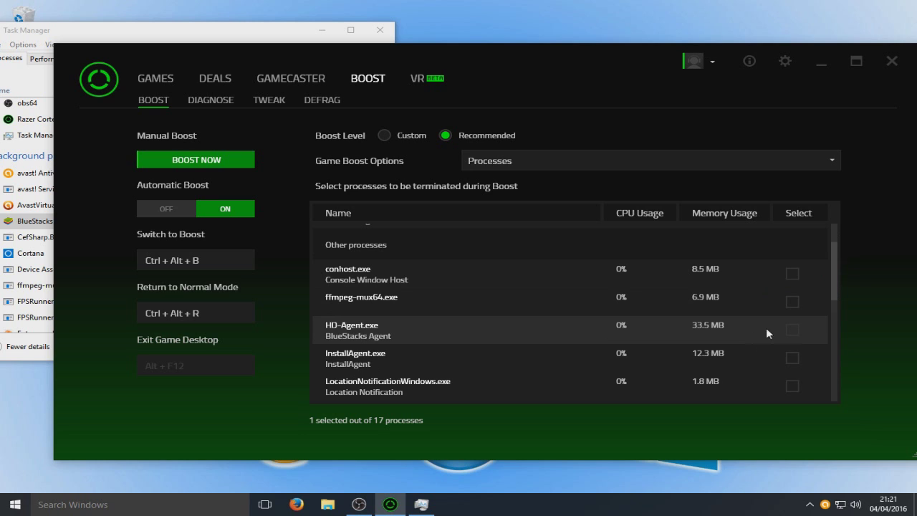
left_click(793, 328)
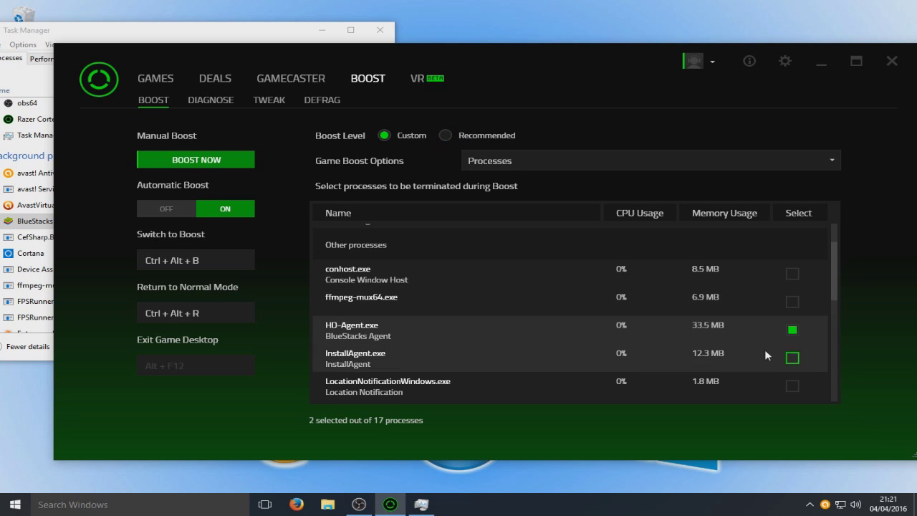
scroll(762, 341, "down", 1)
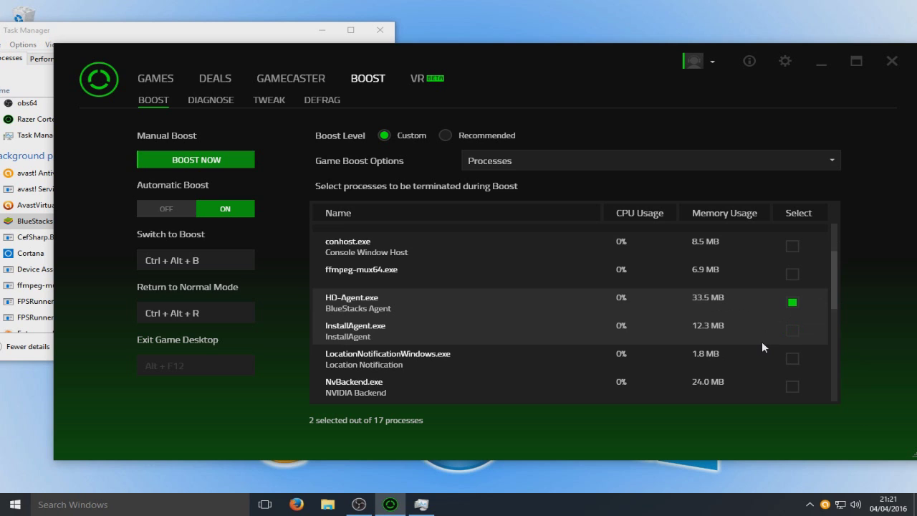
scroll(757, 374, "down", 1)
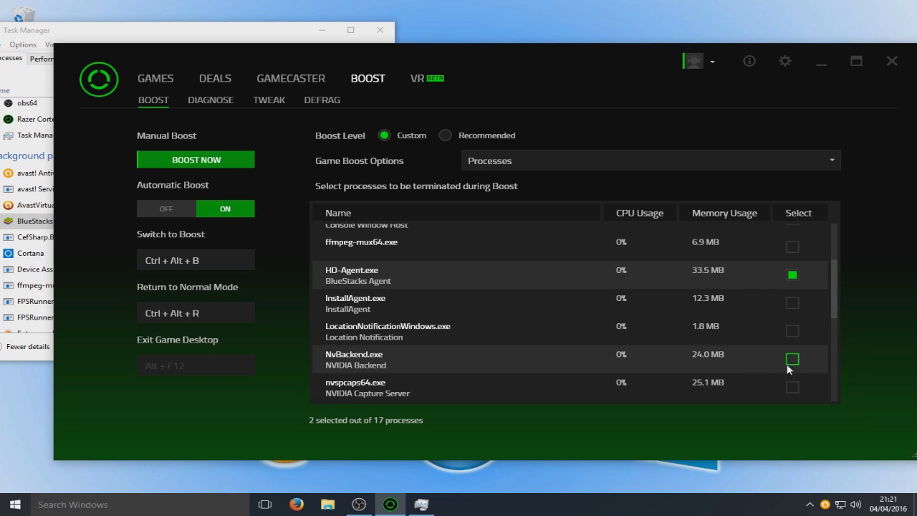
scroll(784, 359, "down", 1)
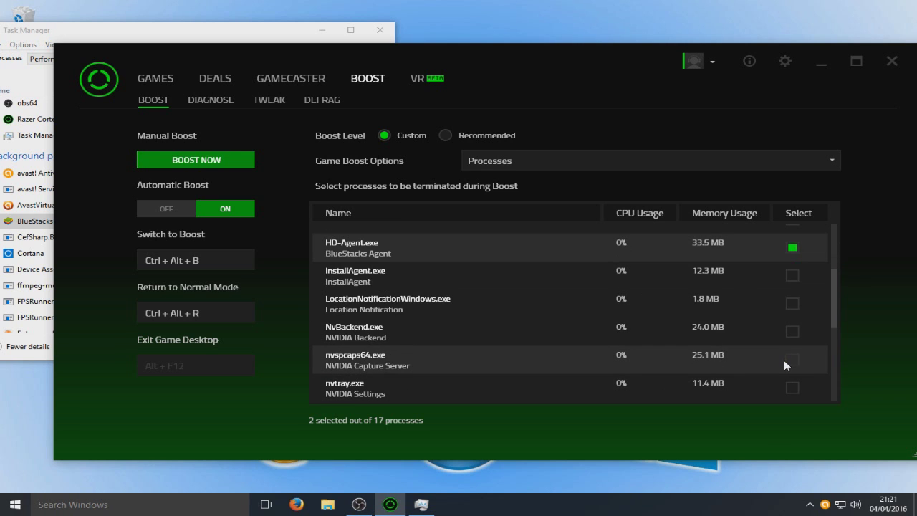
left_click(791, 275)
scroll(691, 351, "down", 1)
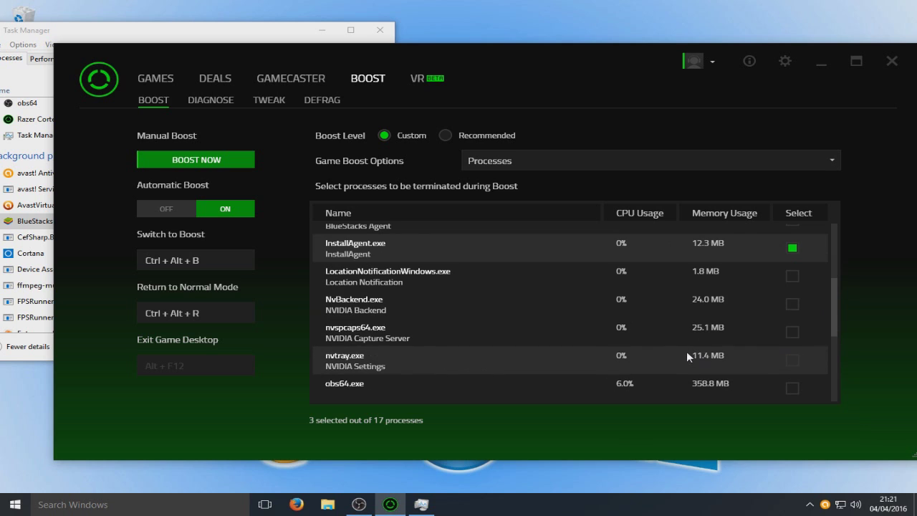
left_click(791, 276)
Mark obs64.exe in the process list for termination during Boost as well.
scroll(584, 367, "down", 4)
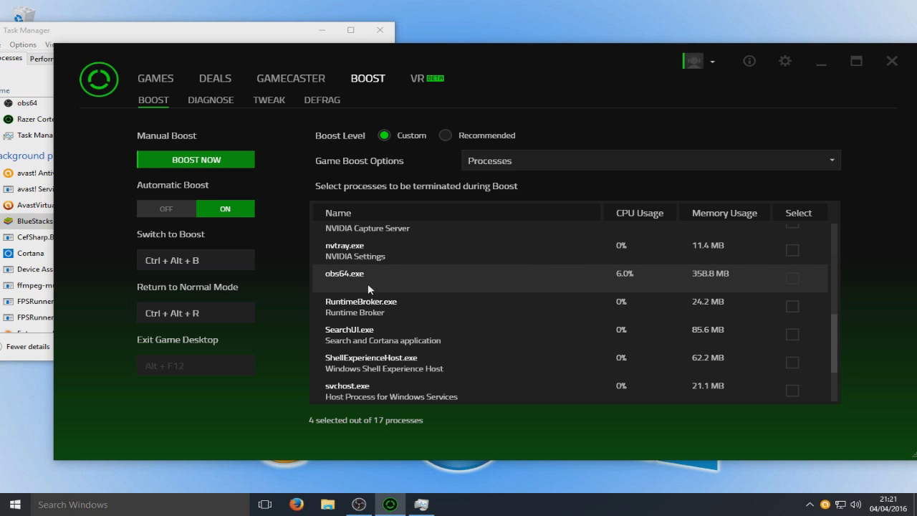
mouse_move(359, 504)
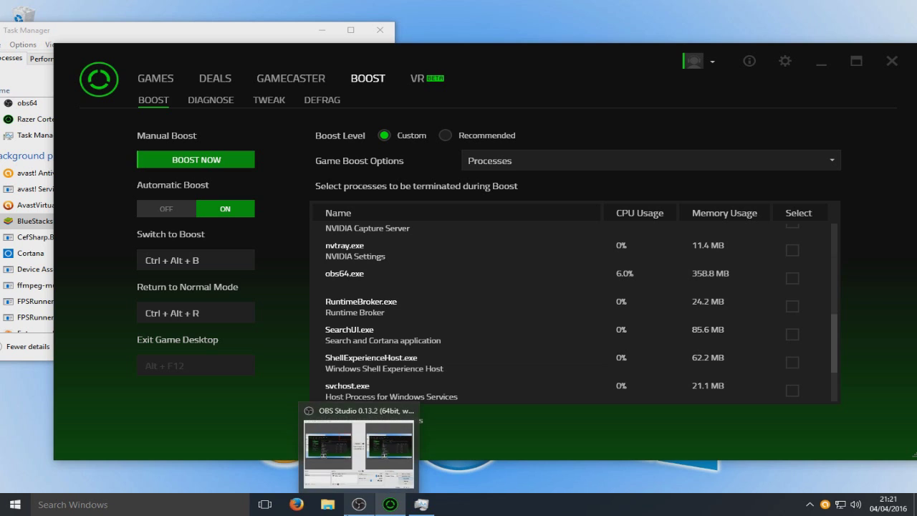
left_click(792, 277)
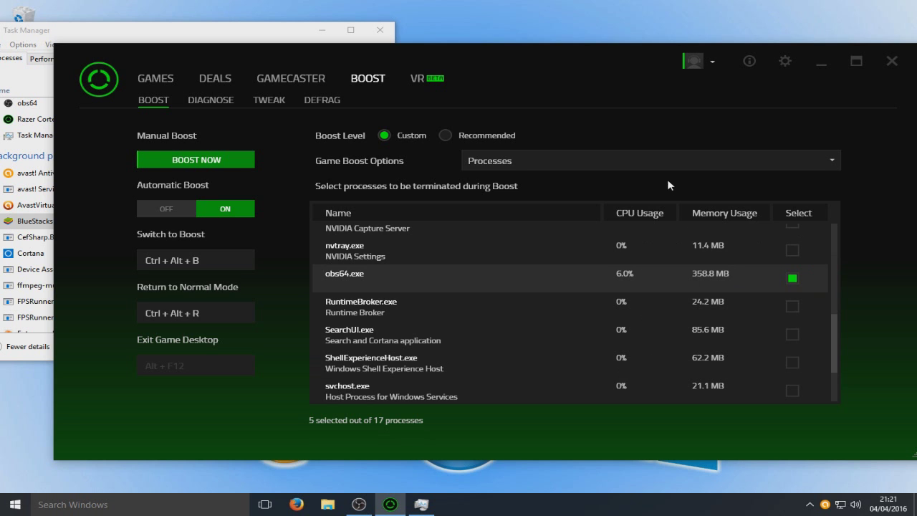
Switch the Game Boost Options to Services and examine the whole list of Windows services offered for termination.
left_click(648, 161)
left_click(631, 201)
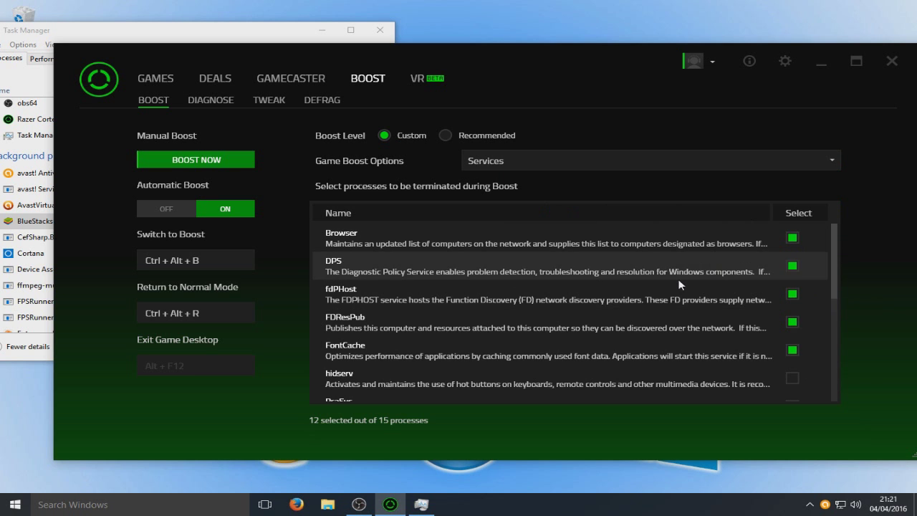
scroll(677, 283, "down", 1)
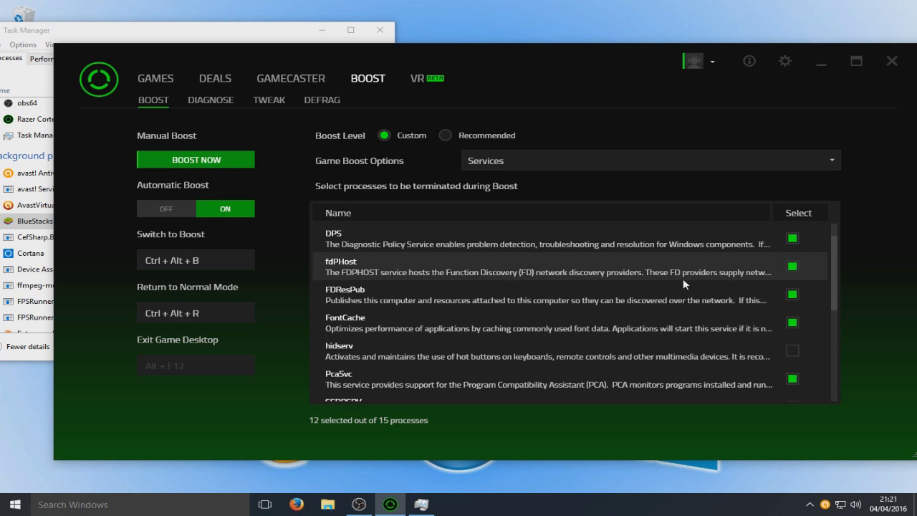
scroll(700, 349, "down", 3)
scroll(695, 351, "down", 3)
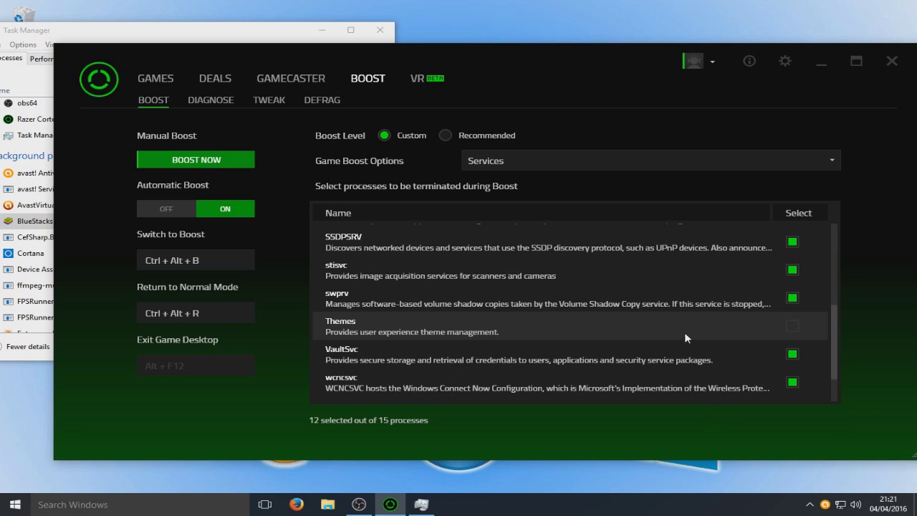
scroll(681, 335, "down", 2)
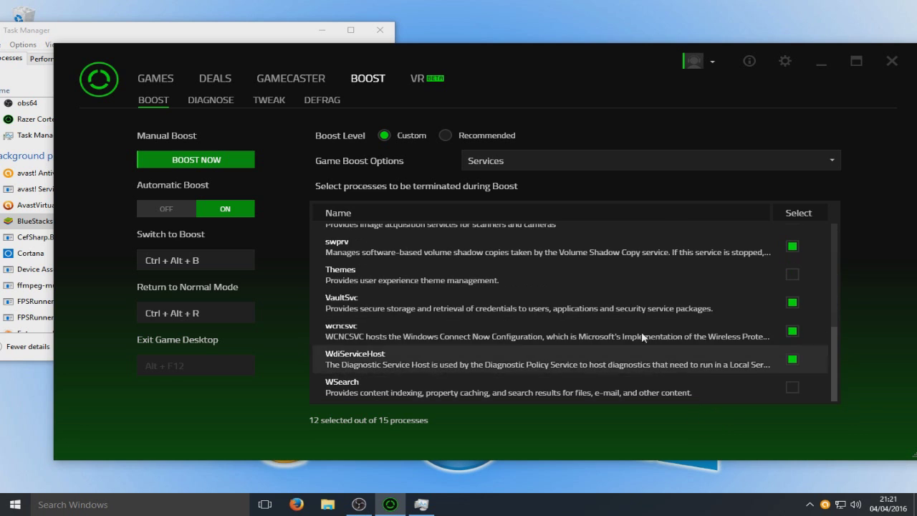
Review the Non-Windows Services offered for termination, and show the Others category of Game Boost Options.
left_click(597, 159)
left_click(563, 219)
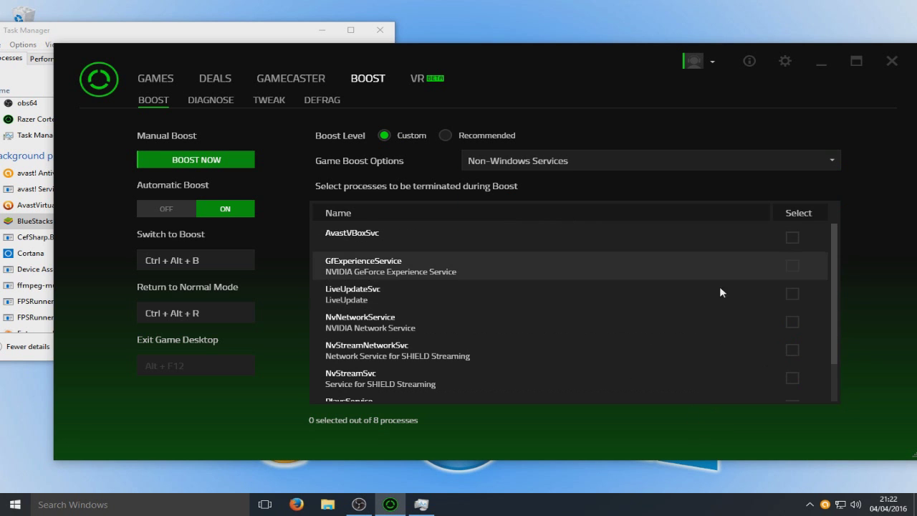
scroll(712, 315, "down", 2)
scroll(707, 332, "up", 3)
left_click(603, 158)
left_click(594, 237)
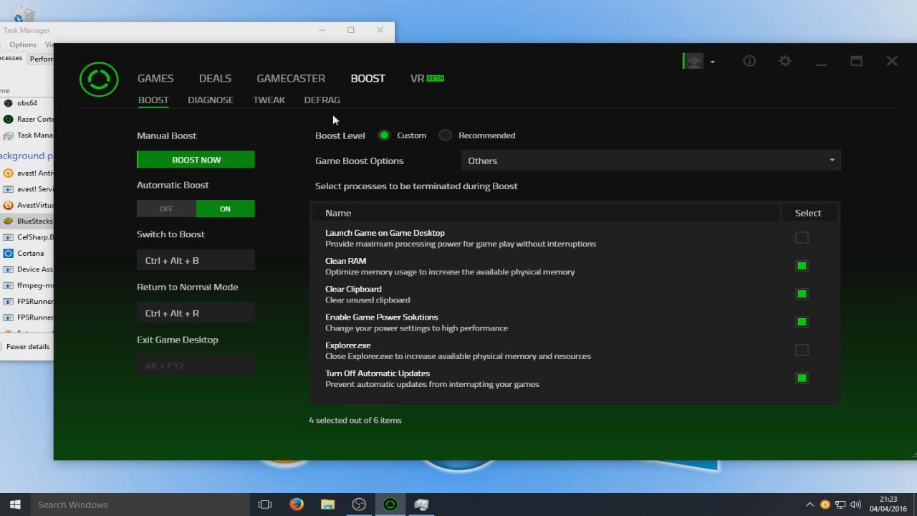
Try to generate a diagnostic report of the system and read back through its entries.
left_click(222, 101)
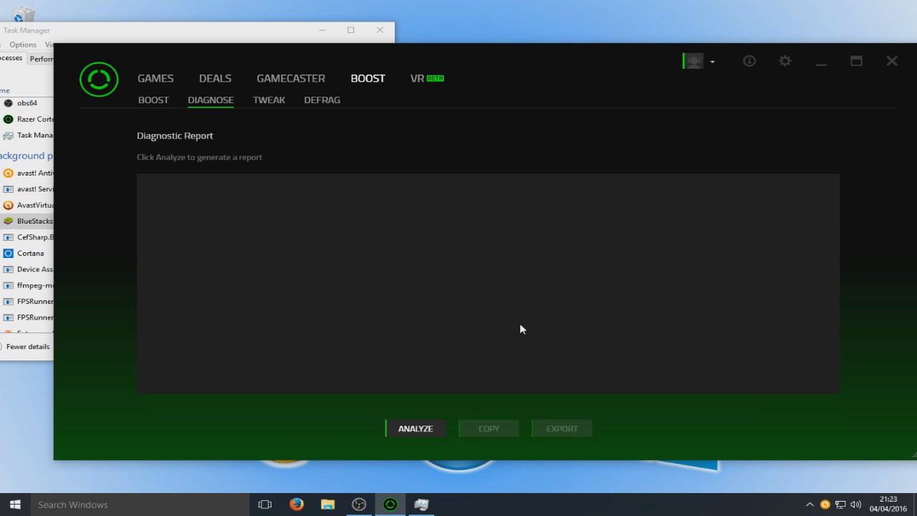
left_click(414, 430)
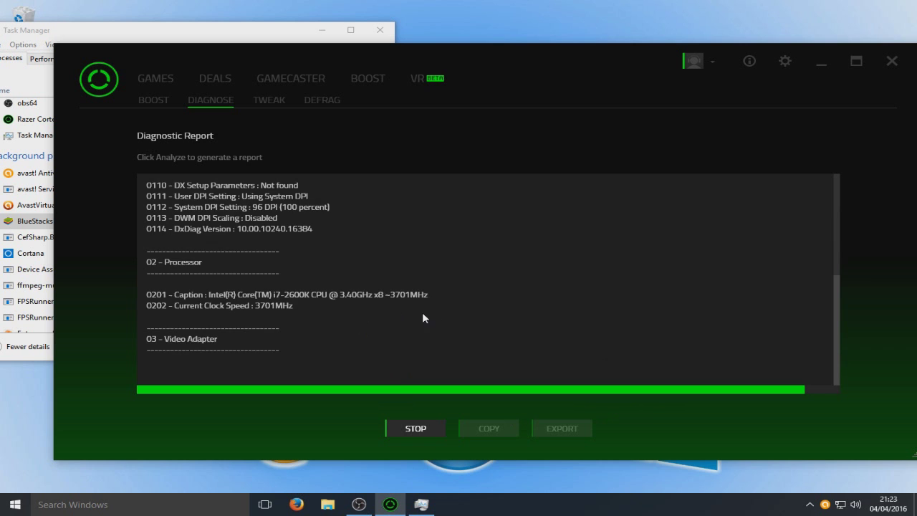
scroll(462, 352, "up", 3)
scroll(458, 353, "up", 1)
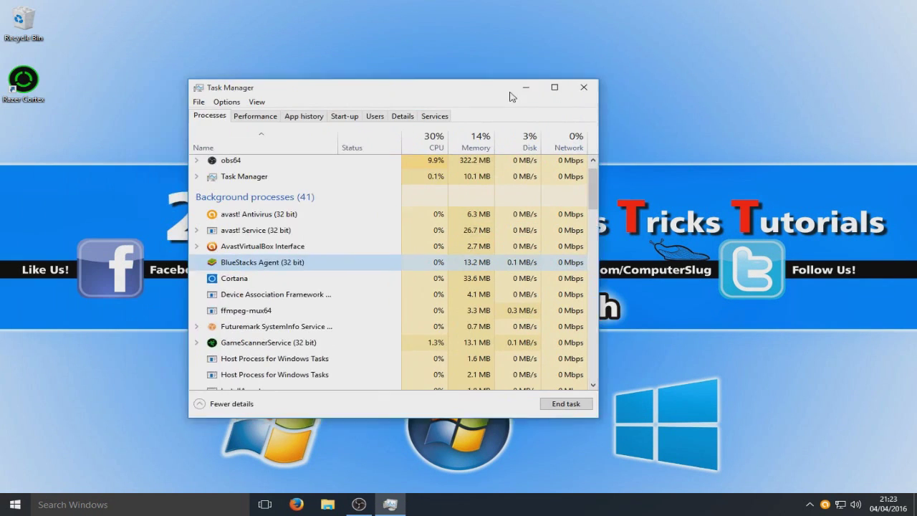
Relaunch Razer Cortex from the desktop, minimize Task Manager and return to Boost's Diagnose page.
double_click(23, 81)
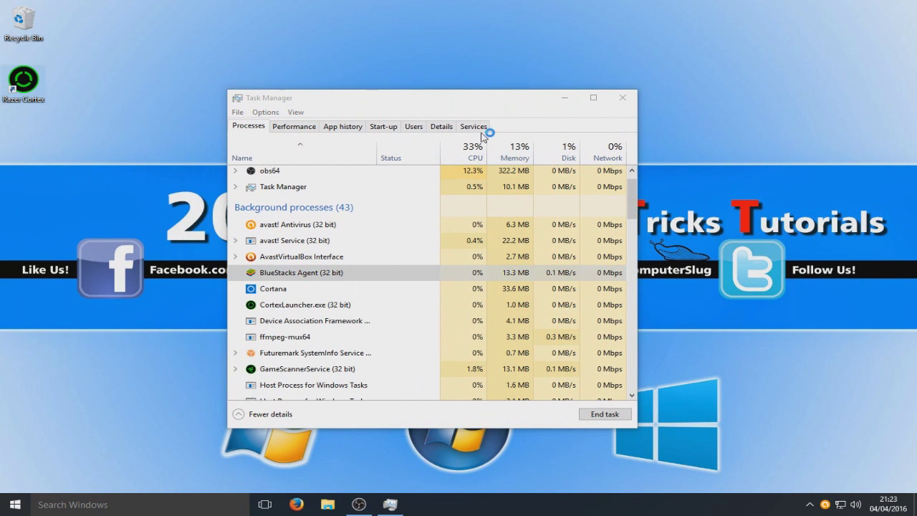
left_click(563, 98)
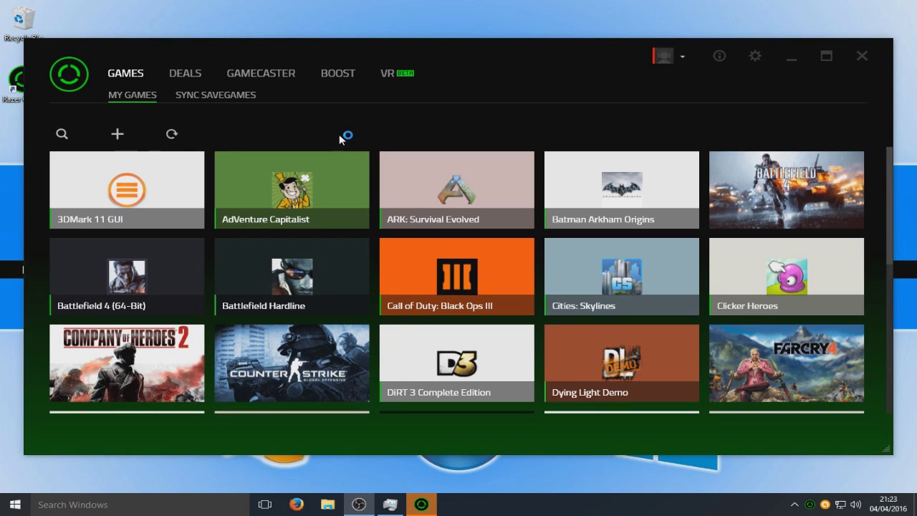
left_click(340, 75)
left_click(192, 95)
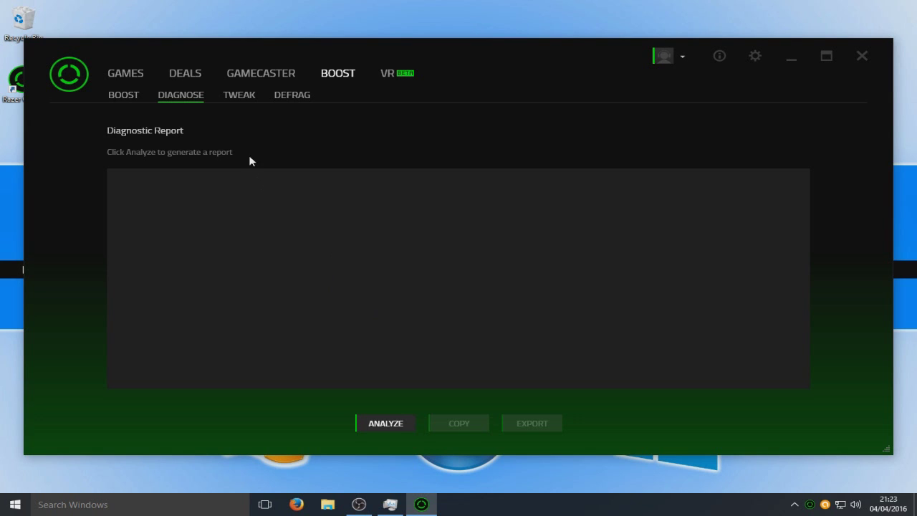
Check the operation and restore options for system tweaks, and optimize all the recommended tweak items.
left_click(233, 100)
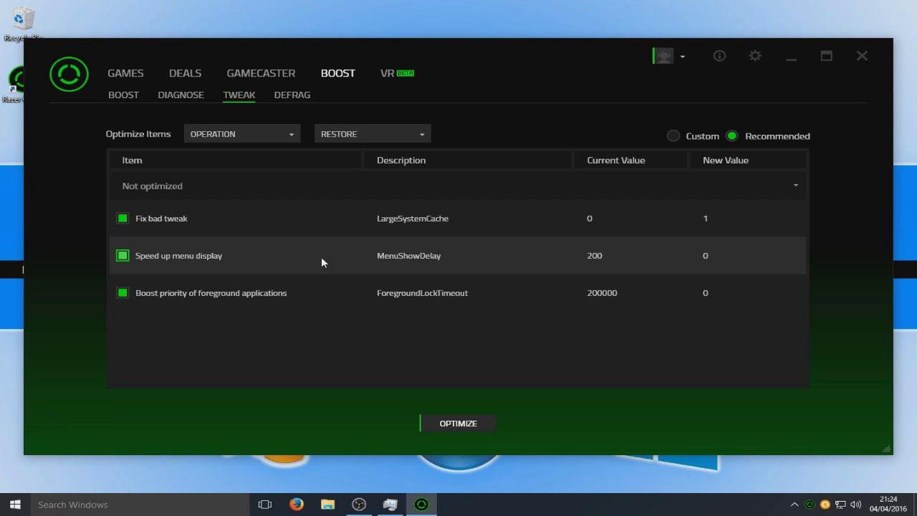
left_click(239, 136)
left_click(421, 129)
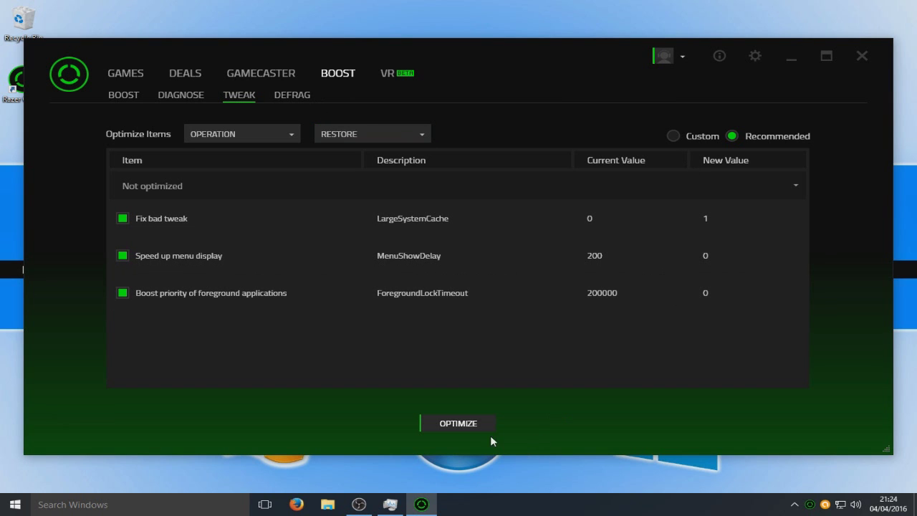
left_click(454, 424)
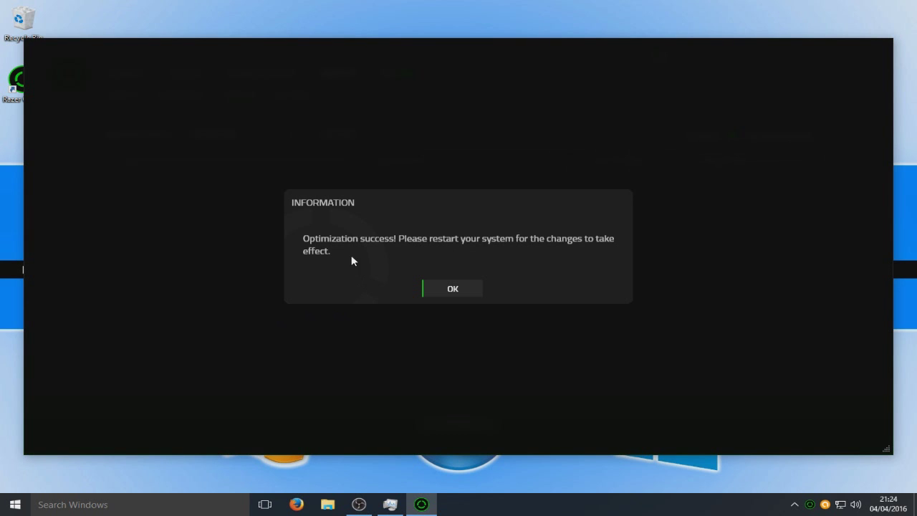
left_click(429, 286)
left_click(237, 134)
left_click(323, 102)
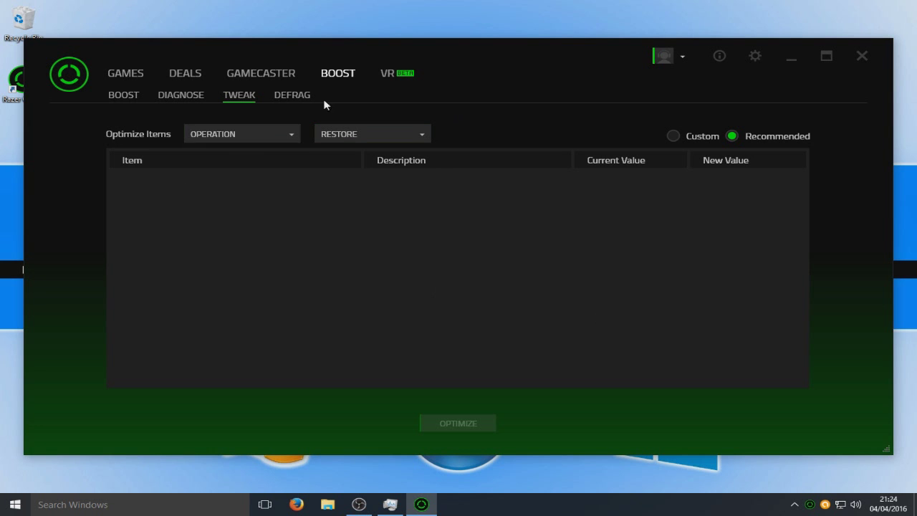
left_click(245, 129)
left_click(227, 156)
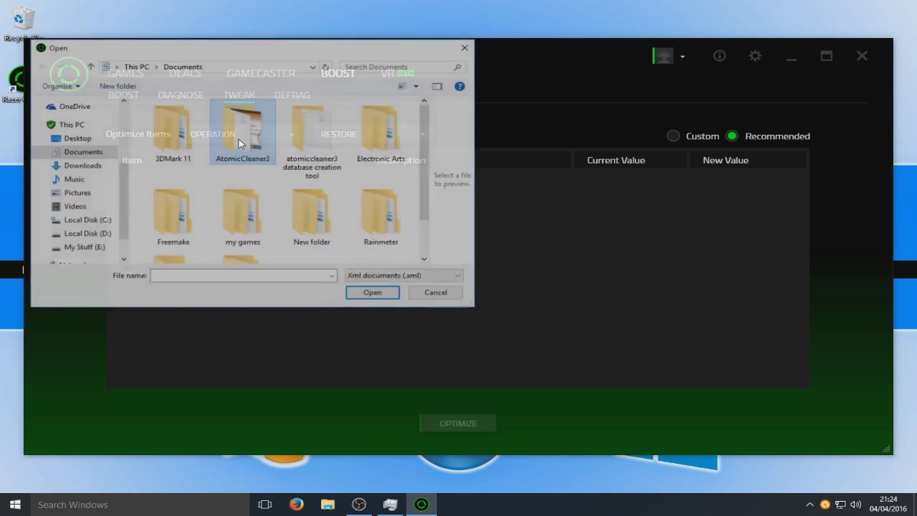
left_click(428, 293)
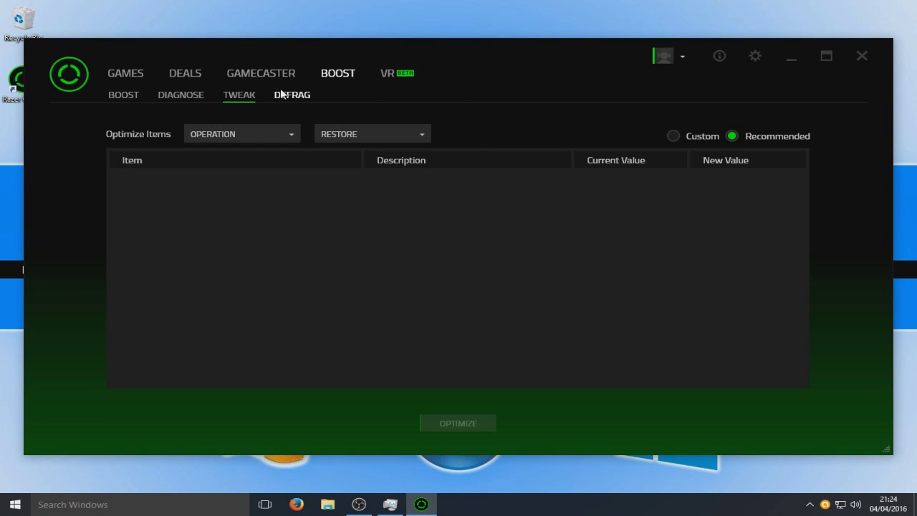
Open the Defrag page and examine the full list of games available to defragment.
left_click(323, 98)
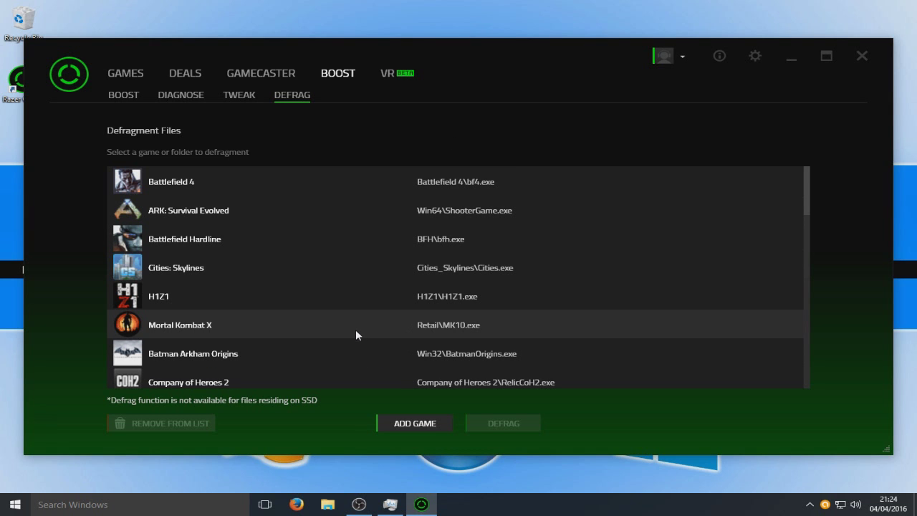
scroll(358, 330, "down", 10)
scroll(391, 285, "down", 3)
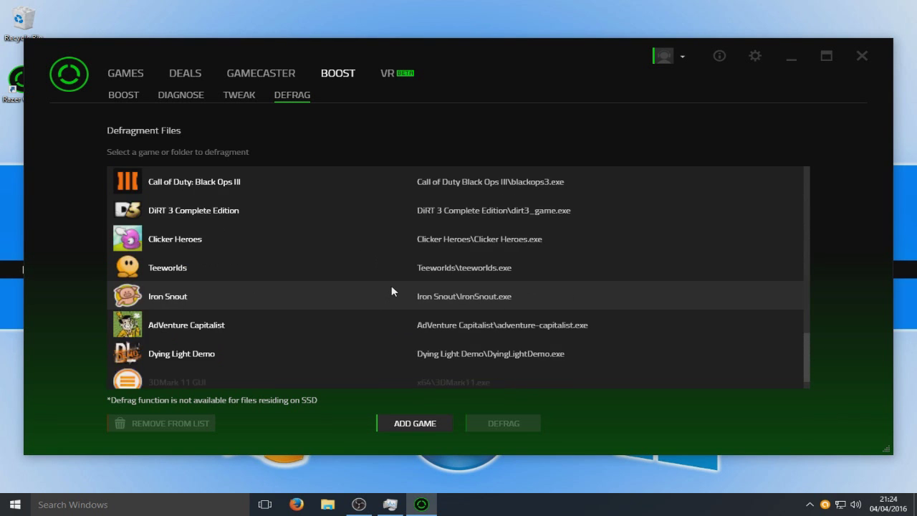
scroll(389, 289, "up", 10)
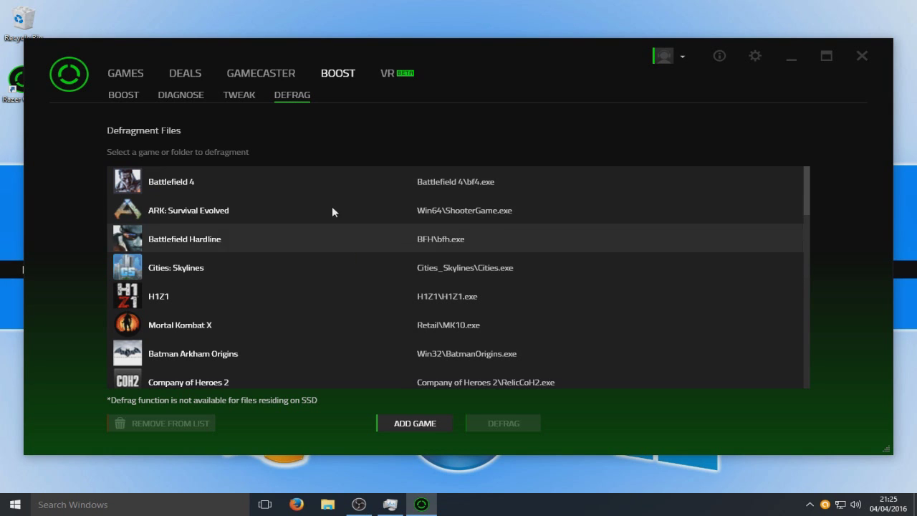
Browse the featured VR content, and return to the My Games library.
left_click(392, 81)
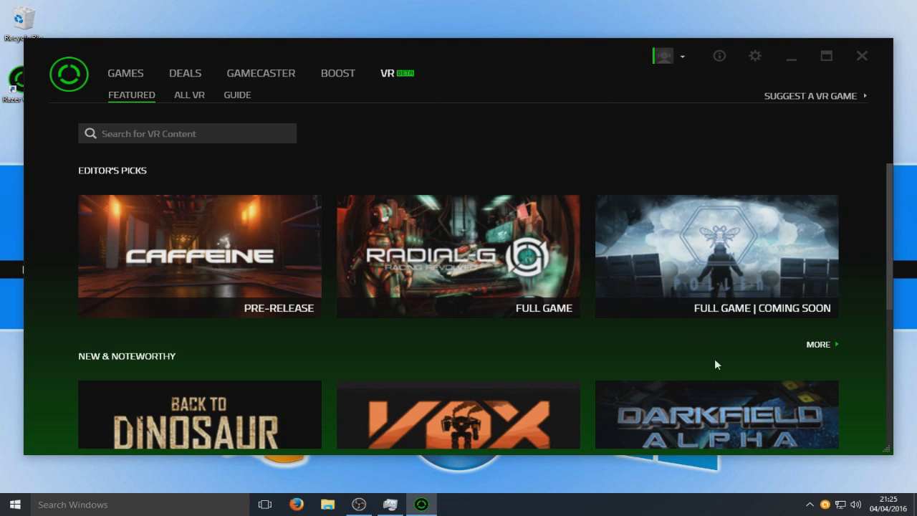
scroll(645, 343, "down", 3)
scroll(606, 326, "up", 1)
scroll(630, 321, "up", 2)
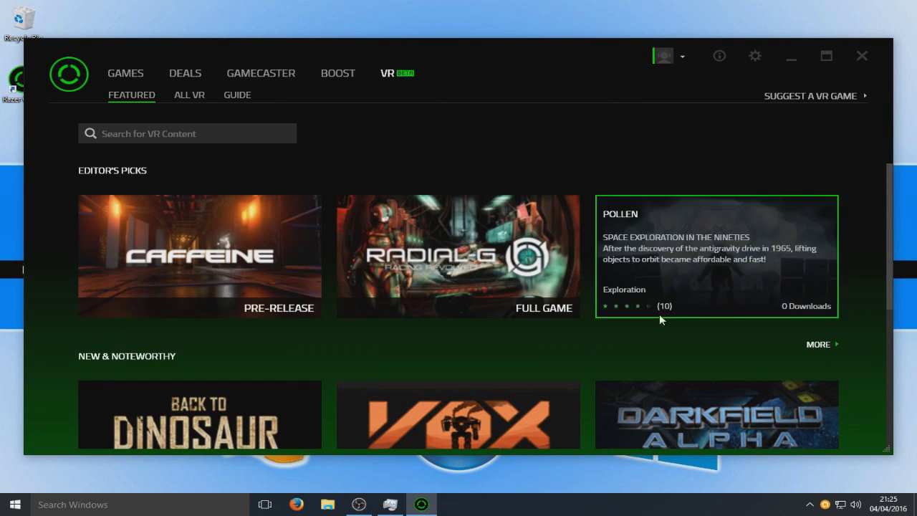
left_click(133, 74)
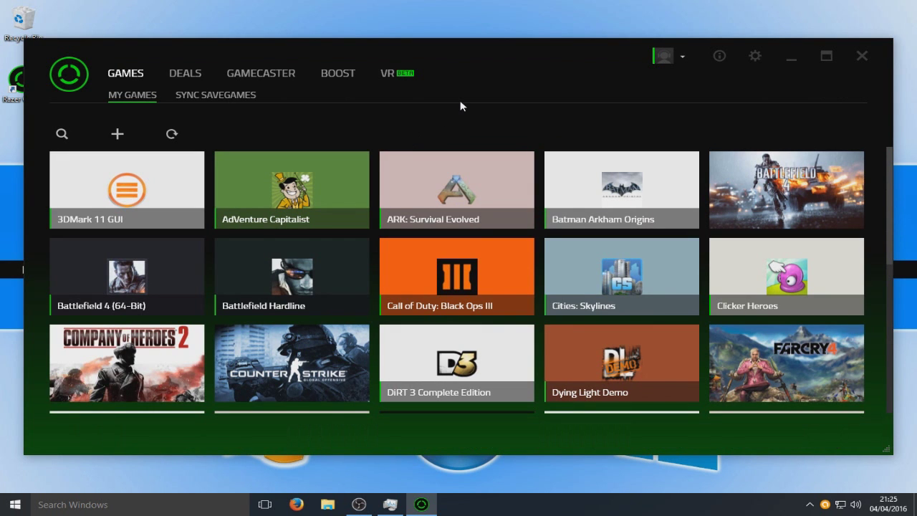
mouse_move(394, 50)
left_mouse_down()
mouse_move(424, 48)
mouse_move(399, 45)
left_mouse_up()
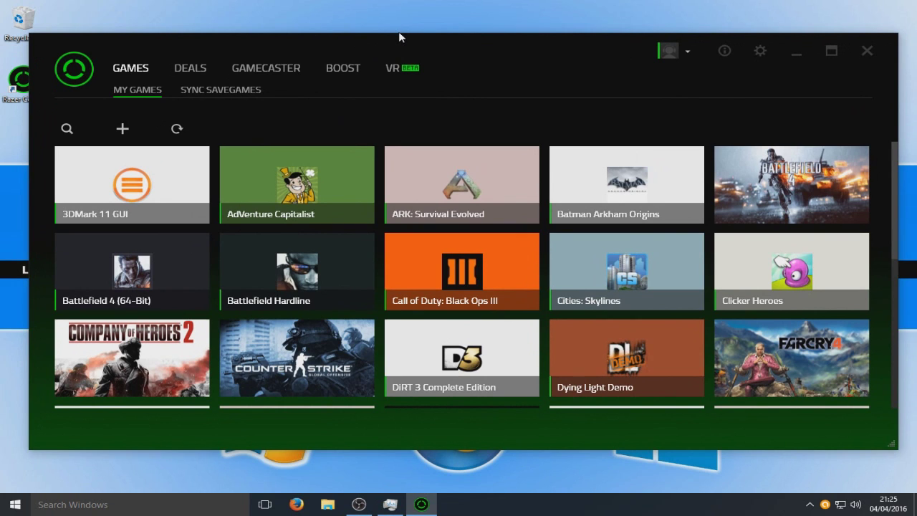